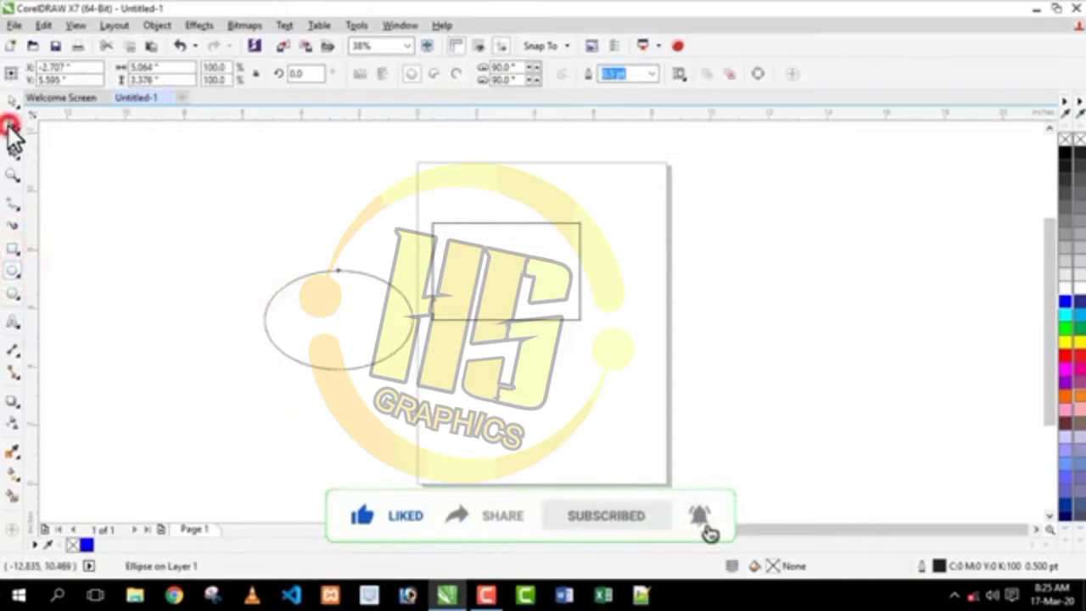
Move the rectangle about 1.3 inches to the right on the page
{"action": "left_click", "coordinate": [454, 231]}
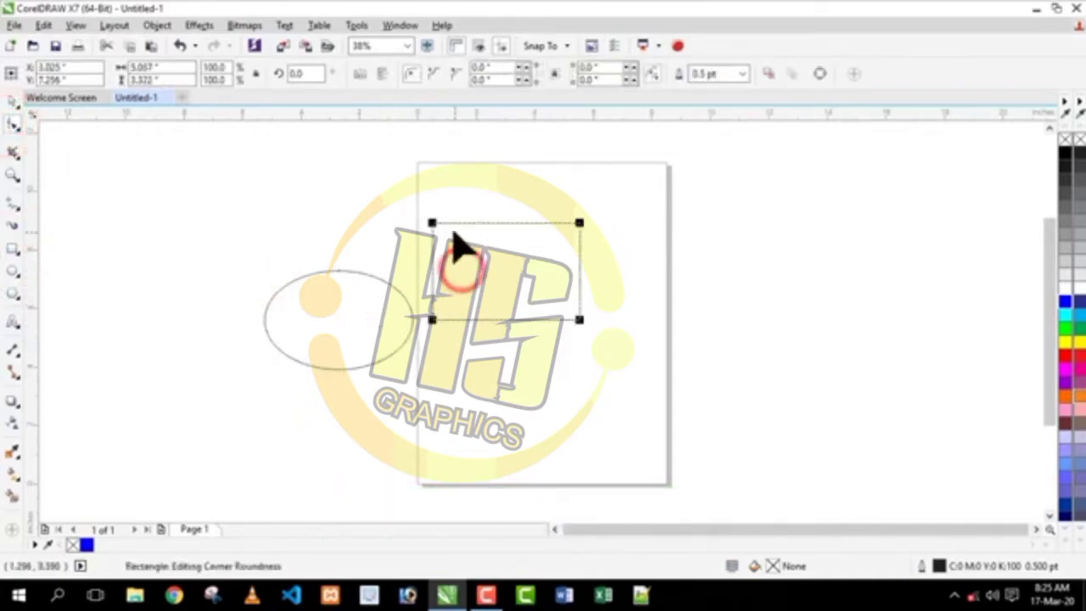
{"action": "key", "text": "z"}
{"action": "left_click_drag", "start_coordinate": [399, 199], "coordinate": [750, 356]}
{"action": "left_click", "coordinate": [12, 101]}
{"action": "left_click_drag", "start_coordinate": [228, 268], "coordinate": [324, 279]}
Convert the rectangle to curves so its nodes can be edited individually
{"action": "left_click", "coordinate": [11, 125]}
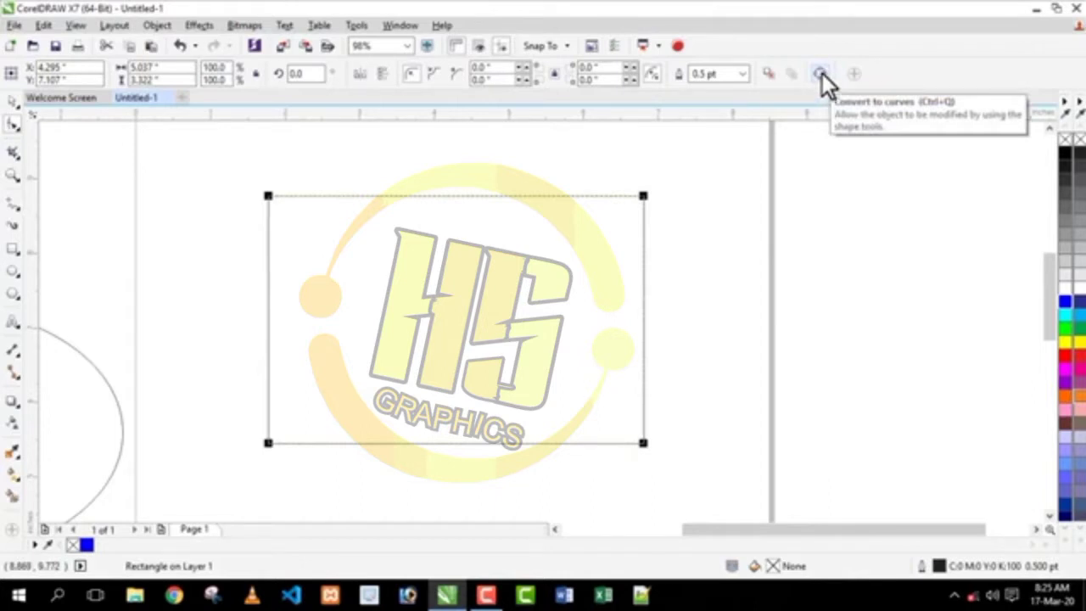
{"action": "left_click", "coordinate": [157, 25]}
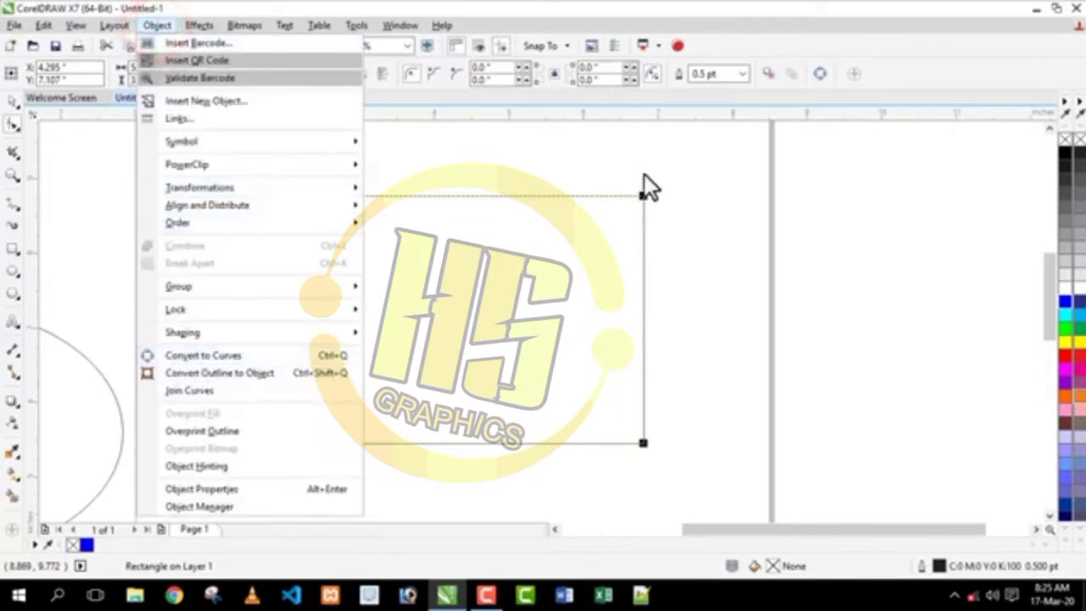
{"action": "left_click", "coordinate": [590, 235]}
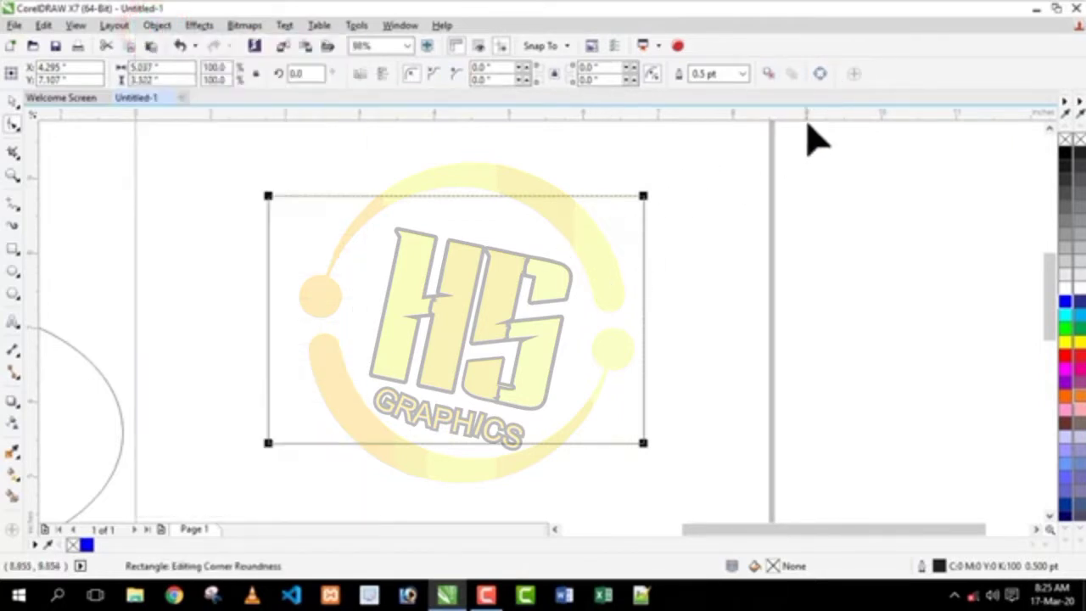
{"action": "left_click", "coordinate": [825, 72]}
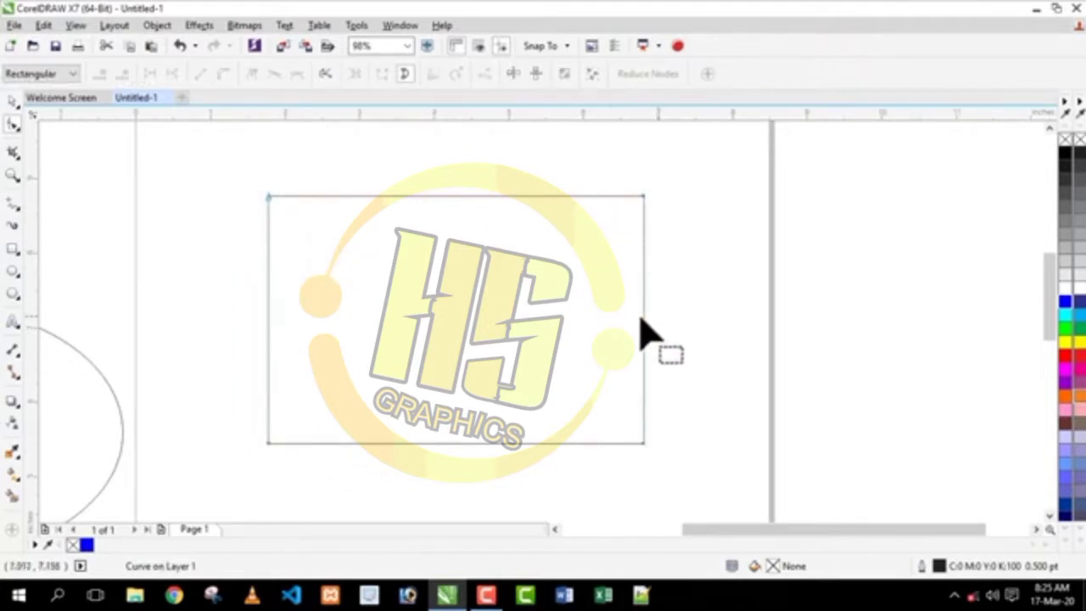
Reshape the curve into an irregular quadrilateral by pulling its right edge outward, its upper-right corner up and its lower-right corner outward
{"action": "left_click_drag", "start_coordinate": [650, 333], "coordinate": [673, 338]}
{"action": "left_click_drag", "start_coordinate": [661, 198], "coordinate": [662, 156]}
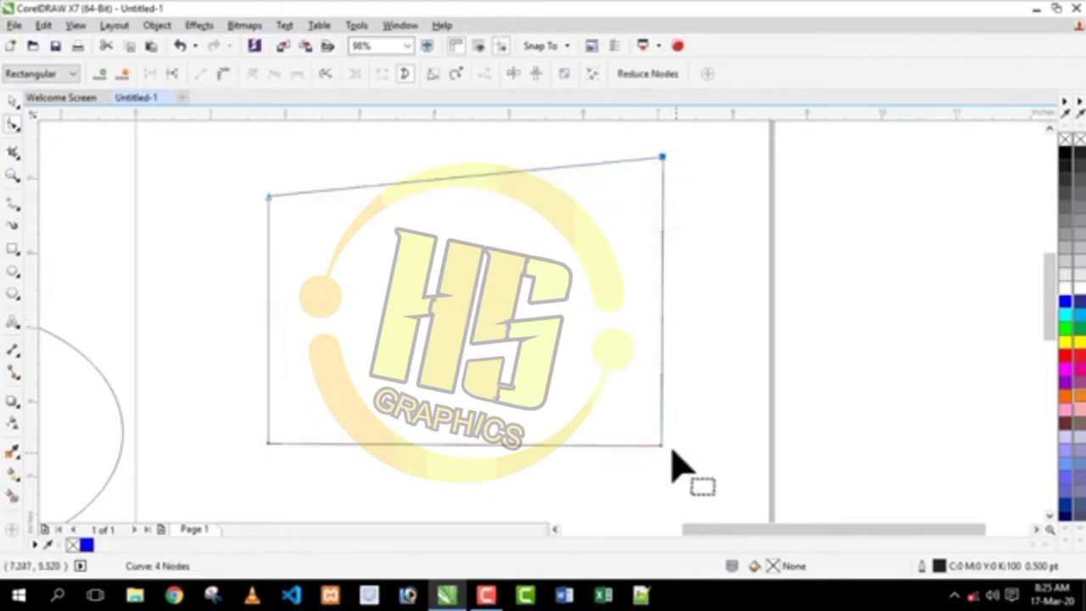
{"action": "left_click_drag", "start_coordinate": [660, 444], "coordinate": [727, 463]}
{"action": "left_click", "coordinate": [538, 334]}
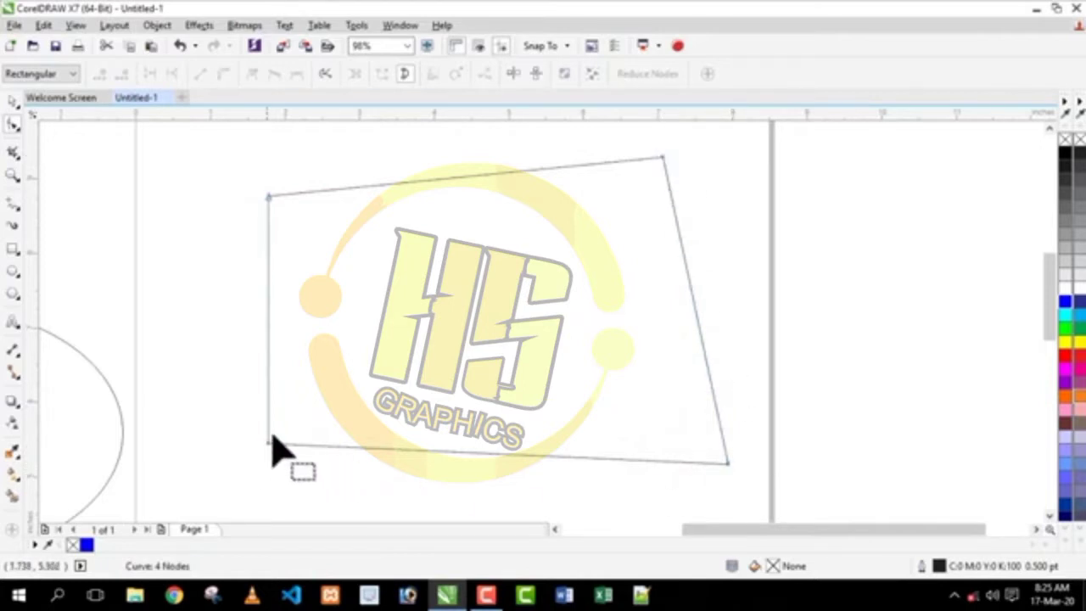
Add a node near the middle of the quadrilateral's right and left edges and pull each one inward to form a notch
{"action": "left_click", "coordinate": [690, 291]}
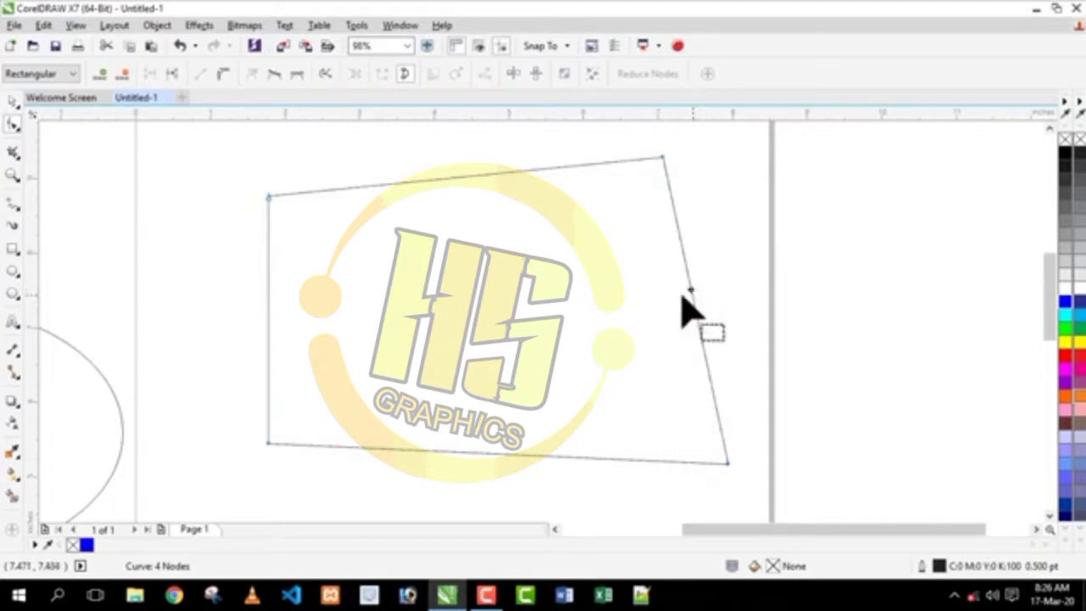
{"action": "left_click", "coordinate": [100, 74]}
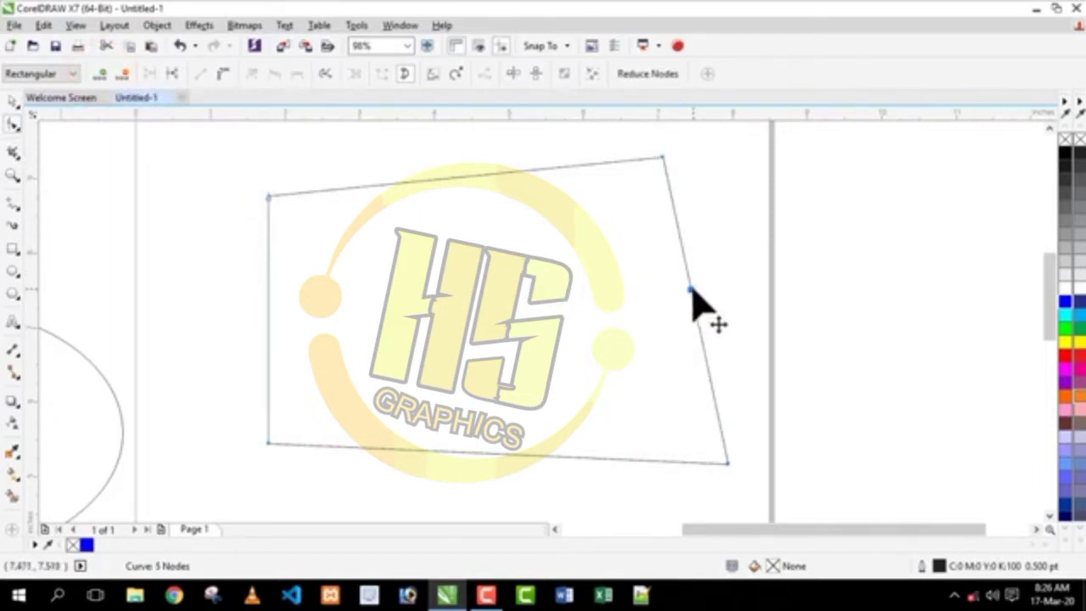
{"action": "left_click_drag", "start_coordinate": [690, 290], "coordinate": [570, 317]}
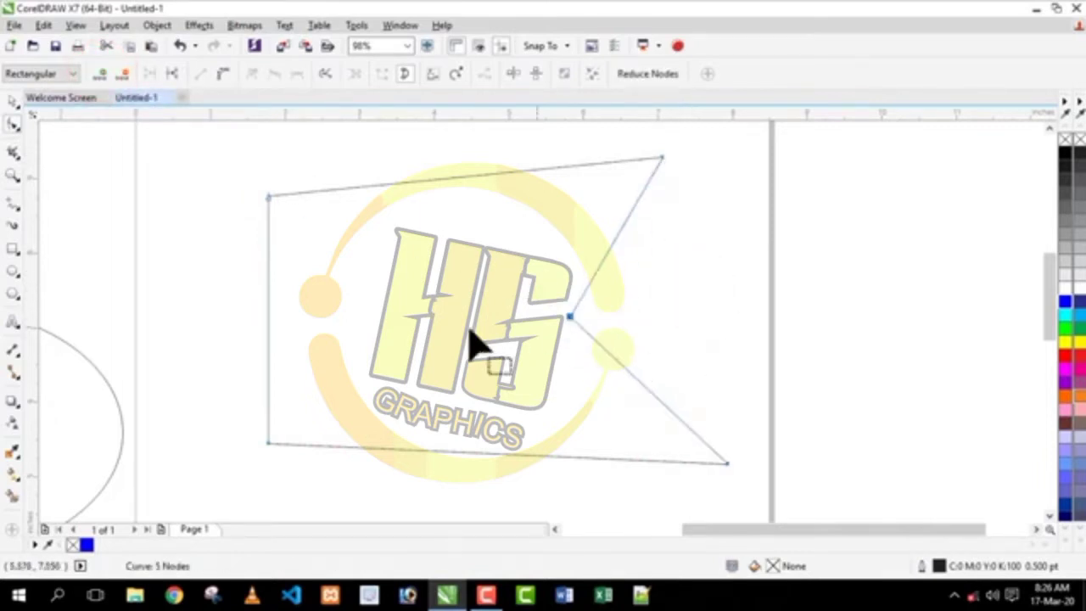
{"action": "left_click", "coordinate": [268, 298]}
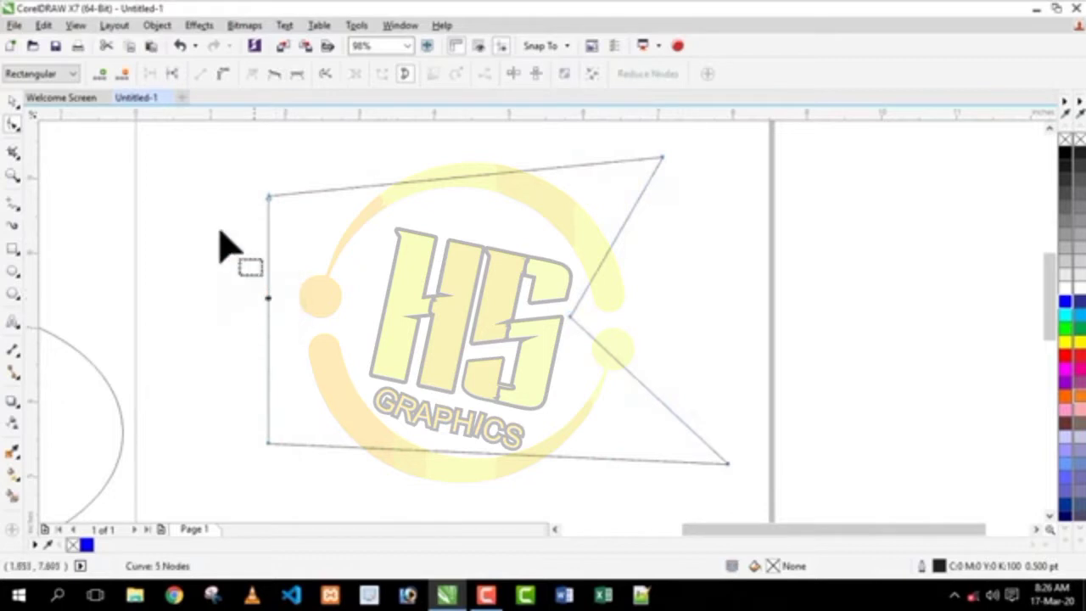
{"action": "left_click", "coordinate": [99, 72]}
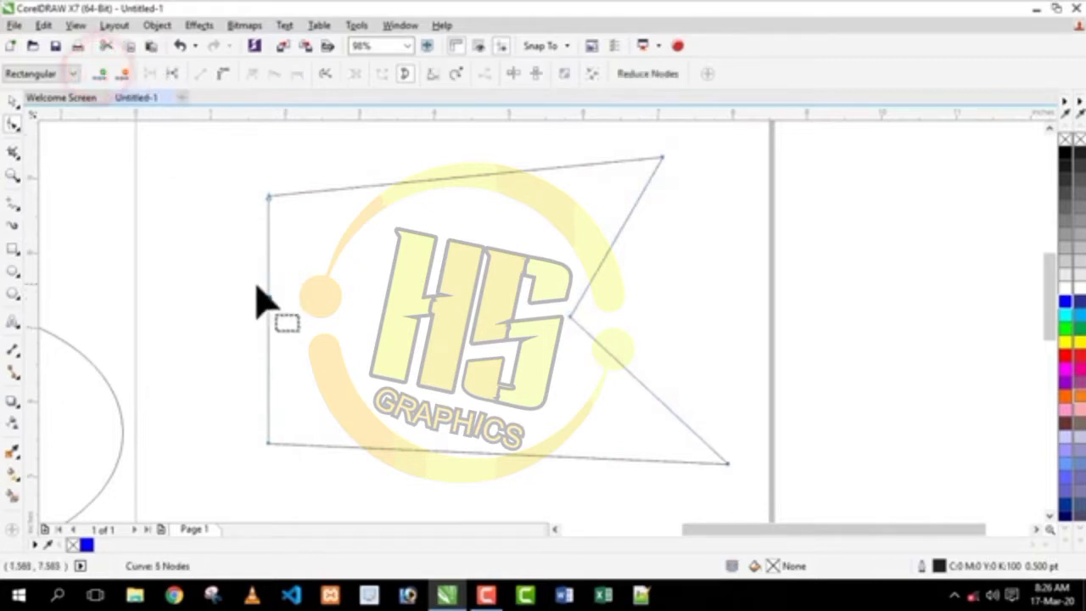
{"action": "left_click_drag", "start_coordinate": [270, 302], "coordinate": [350, 301]}
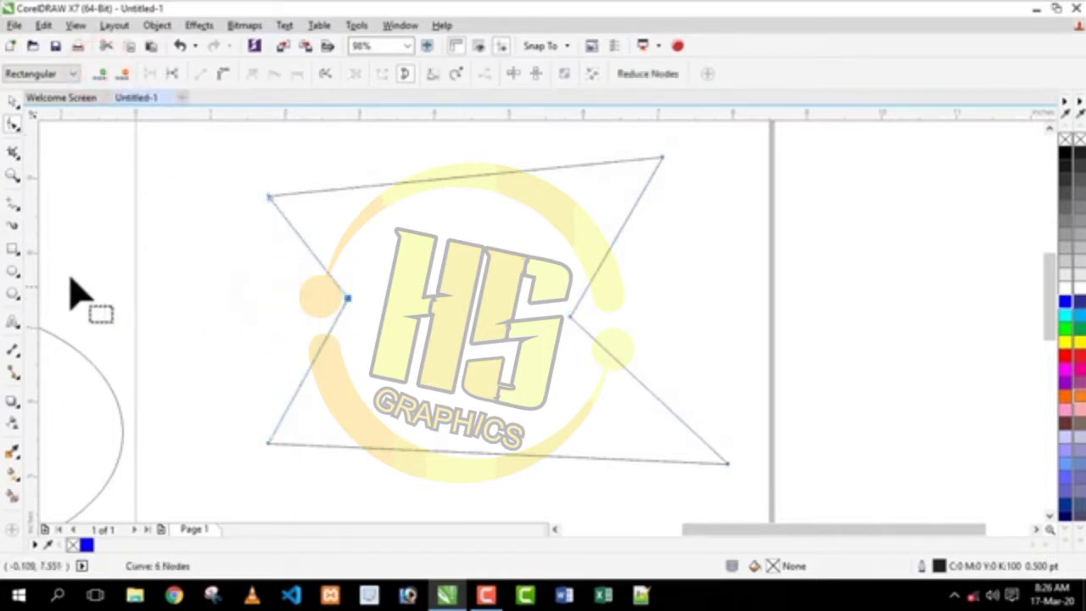
Draw a second rectangle about 2.2 by 2.3 inches beside the page's right edge and convert it to curves
{"action": "left_click", "coordinate": [13, 248]}
{"action": "left_click_drag", "start_coordinate": [781, 196], "coordinate": [947, 376]}
{"action": "left_click", "coordinate": [13, 121]}
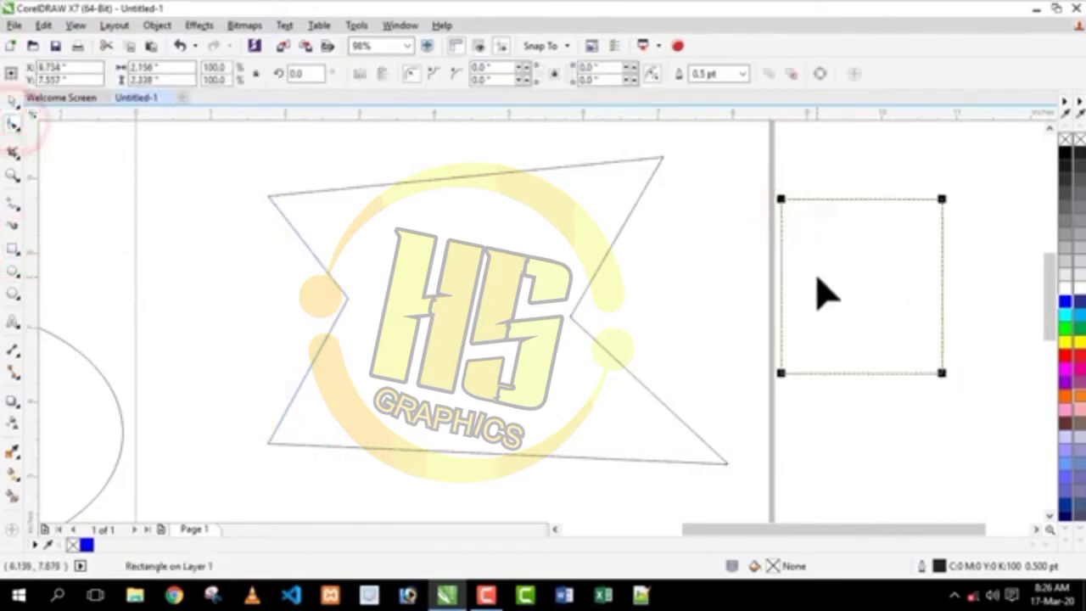
{"action": "left_click", "coordinate": [780, 279]}
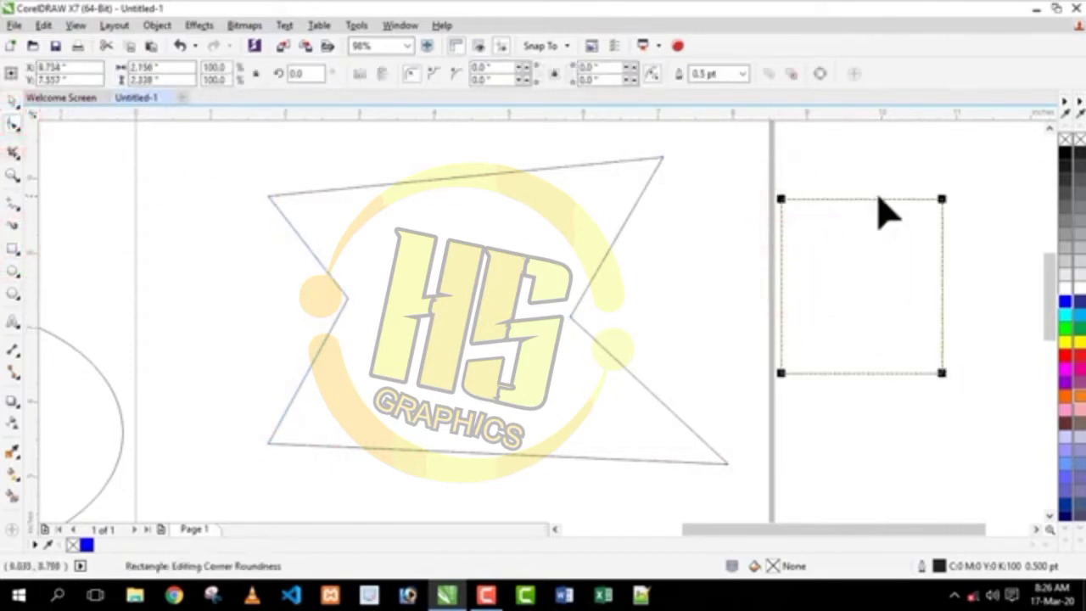
{"action": "left_click", "coordinate": [820, 75]}
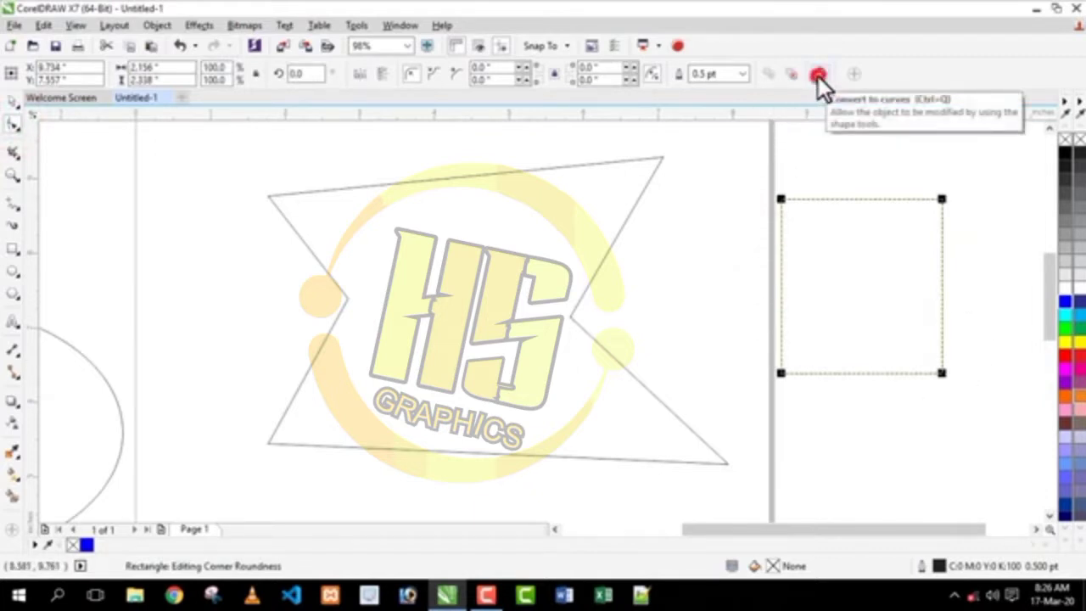
{"action": "left_click", "coordinate": [782, 279]}
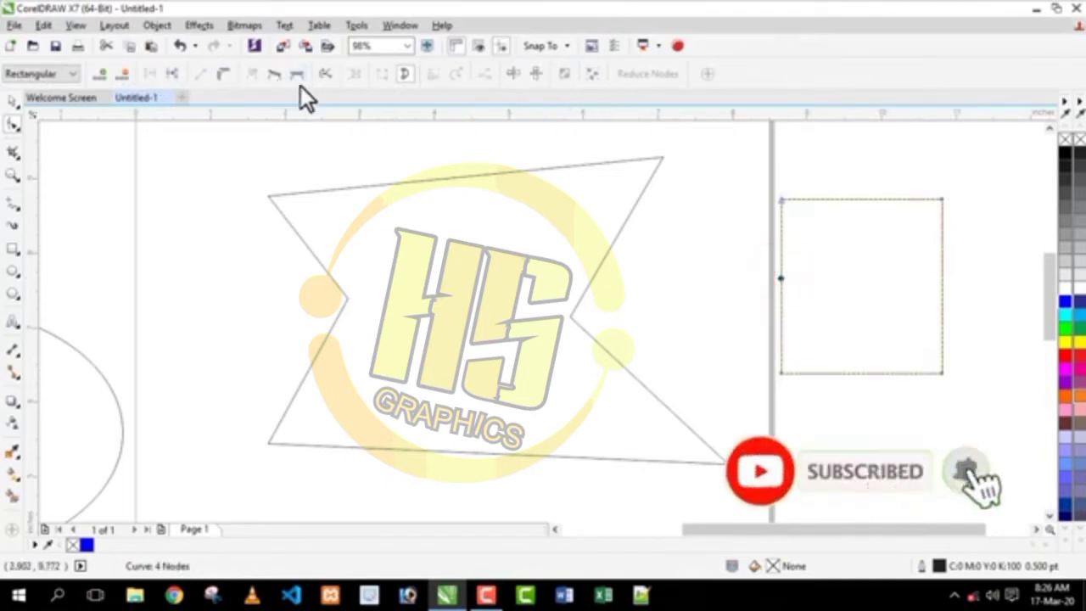
Add three nodes along the notched shape's upper edge, pulling the middle and right ones down and the left one up
{"action": "left_click", "coordinate": [347, 298]}
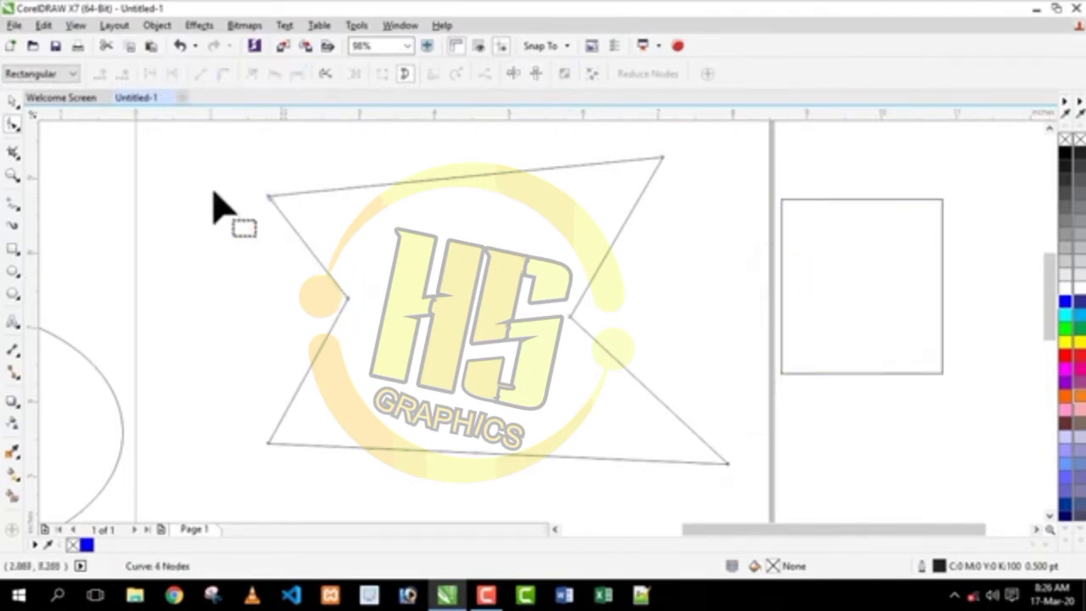
{"action": "left_click", "coordinate": [347, 298]}
{"action": "left_click", "coordinate": [414, 182]}
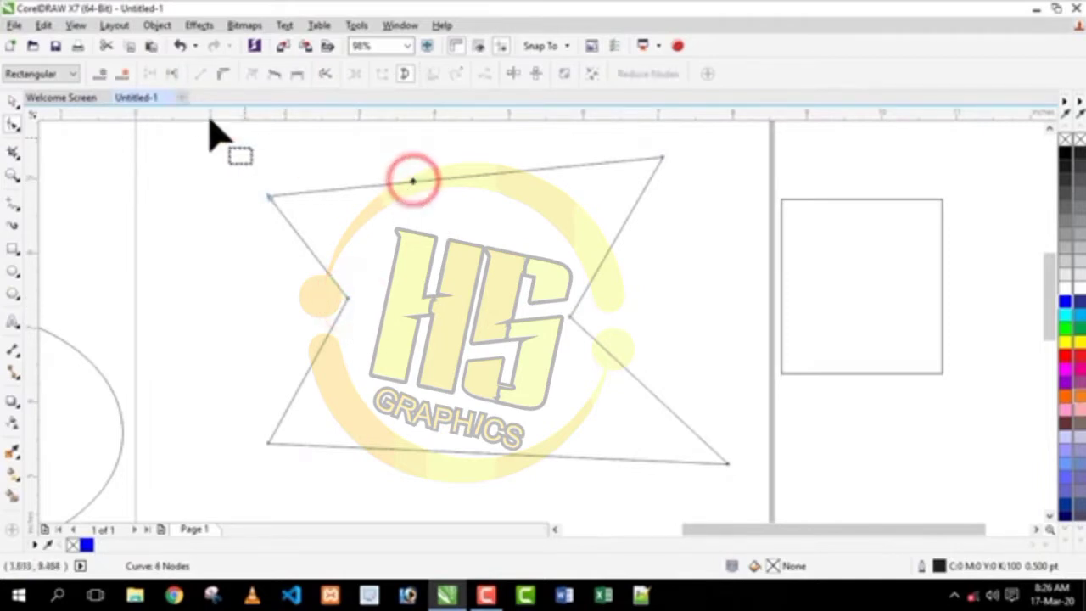
{"action": "double_click", "coordinate": [431, 181]}
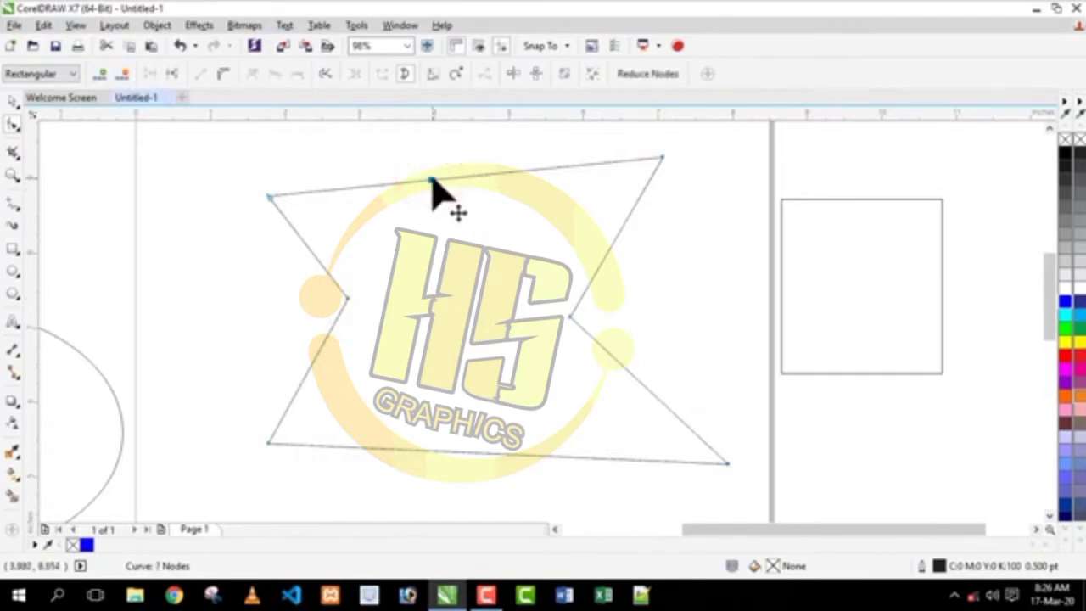
{"action": "left_click_drag", "start_coordinate": [431, 177], "coordinate": [430, 221]}
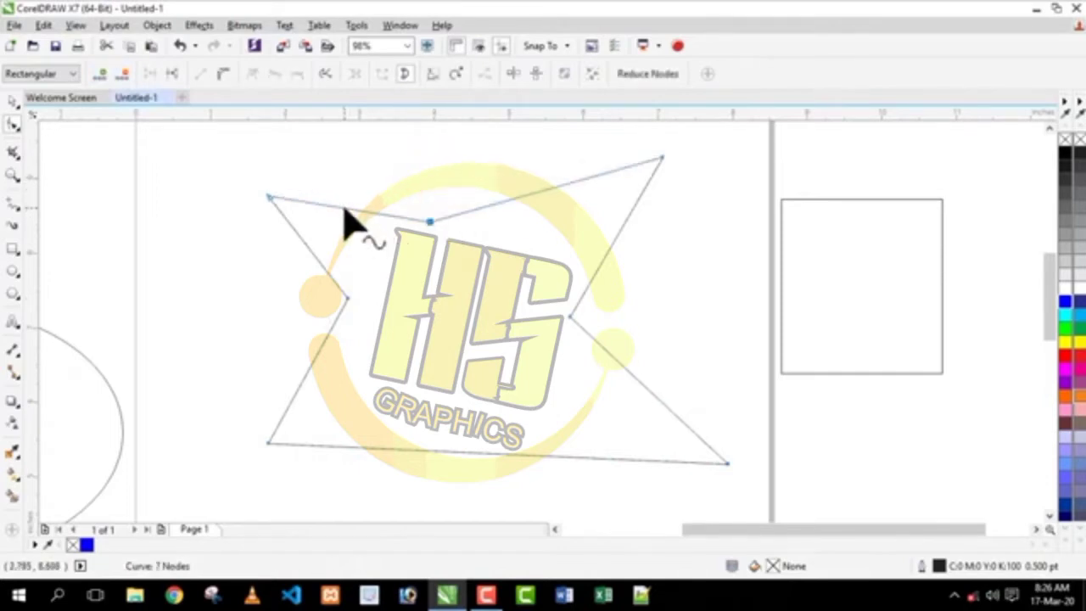
{"action": "double_click", "coordinate": [344, 208]}
{"action": "left_click_drag", "start_coordinate": [344, 208], "coordinate": [357, 159]}
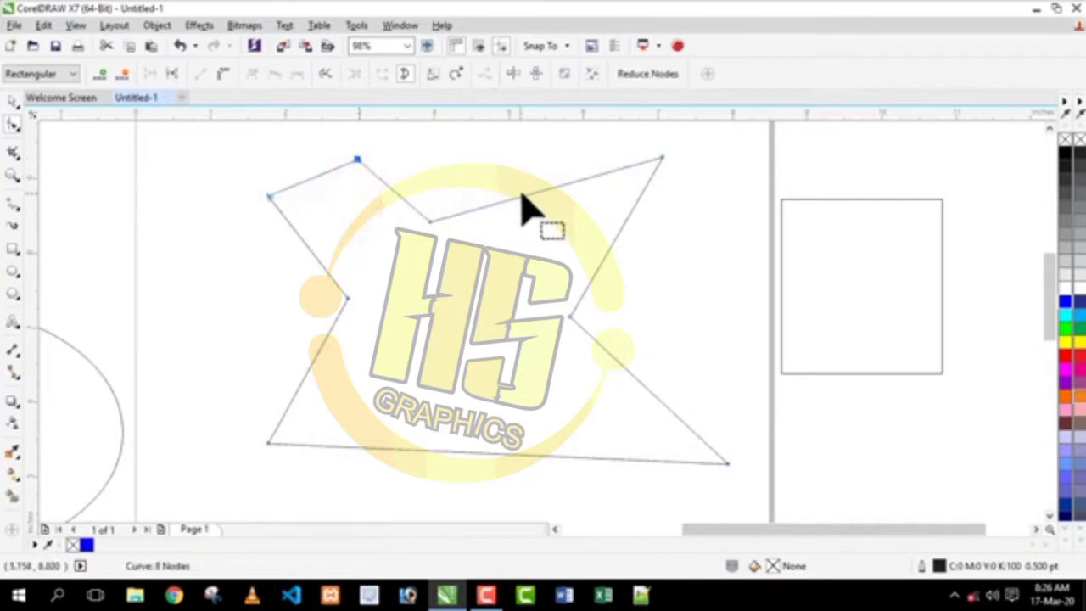
{"action": "double_click", "coordinate": [521, 196]}
{"action": "left_click_drag", "start_coordinate": [522, 196], "coordinate": [523, 238]}
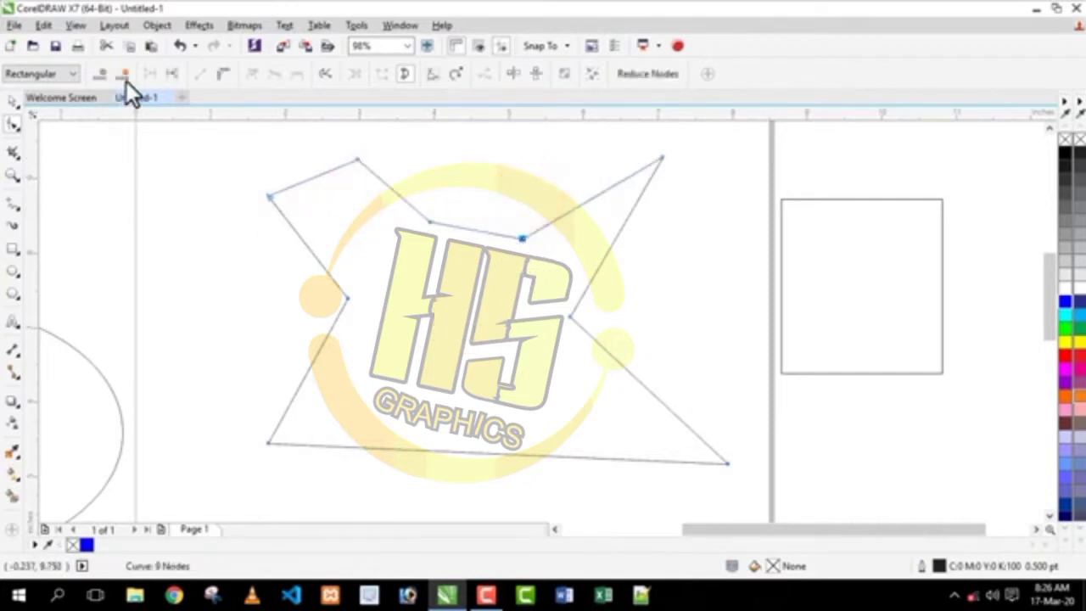
Delete the two leftmost added nodes on the upper edge and the notch node on the left edge
{"action": "left_click", "coordinate": [356, 161]}
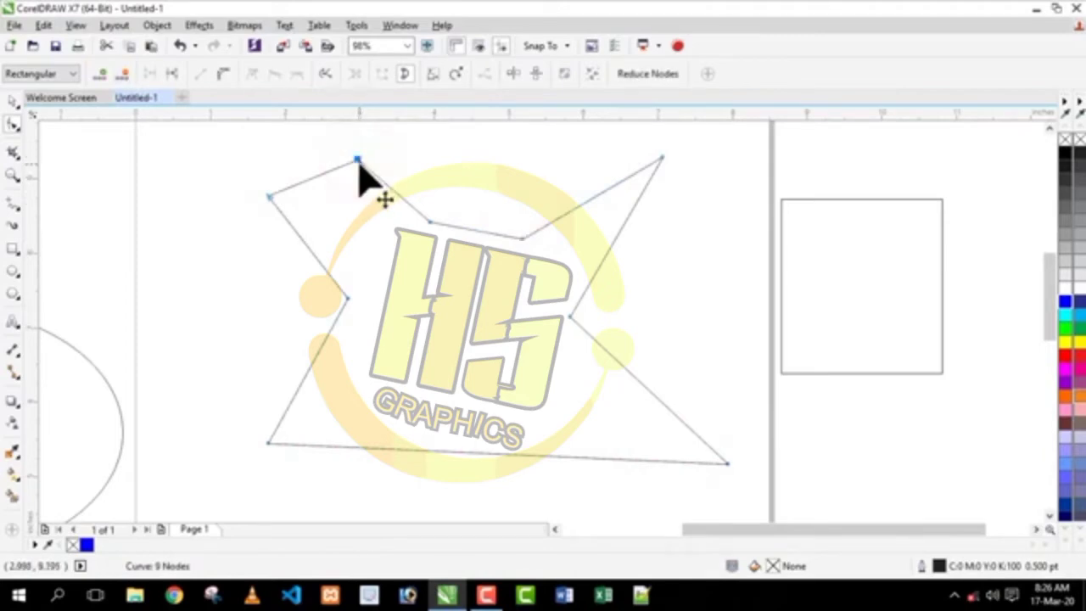
{"action": "left_click", "coordinate": [122, 75]}
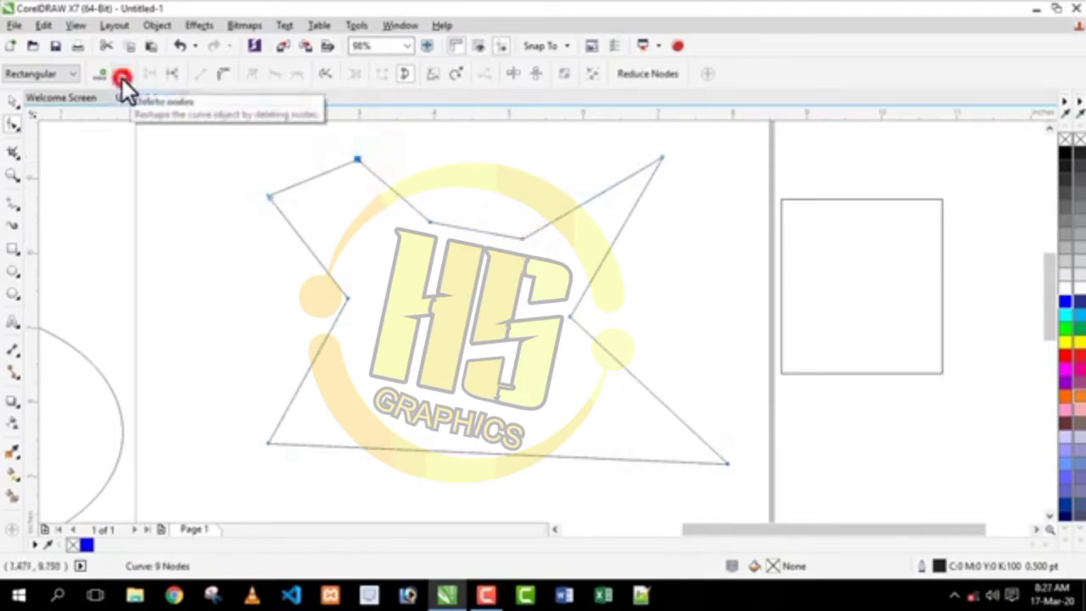
{"action": "left_click", "coordinate": [431, 223]}
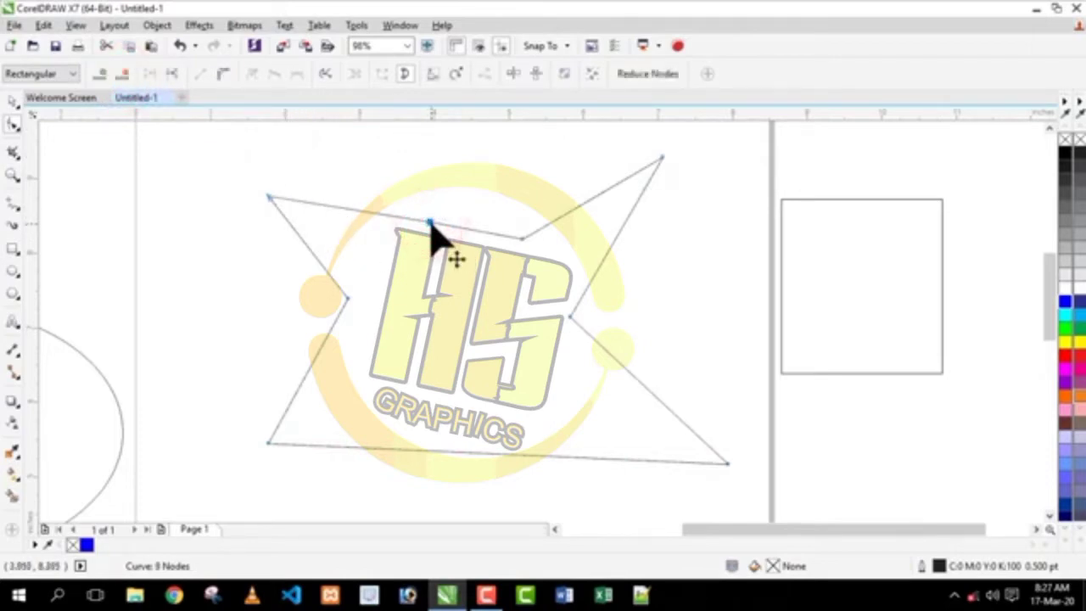
{"action": "left_click", "coordinate": [121, 76]}
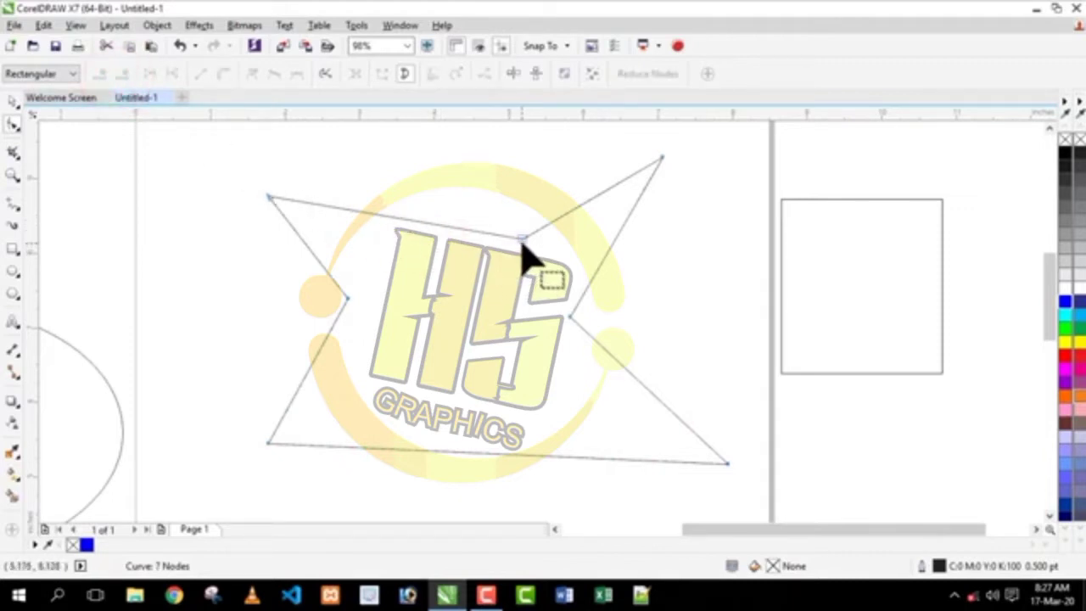
{"action": "double_click", "coordinate": [349, 297]}
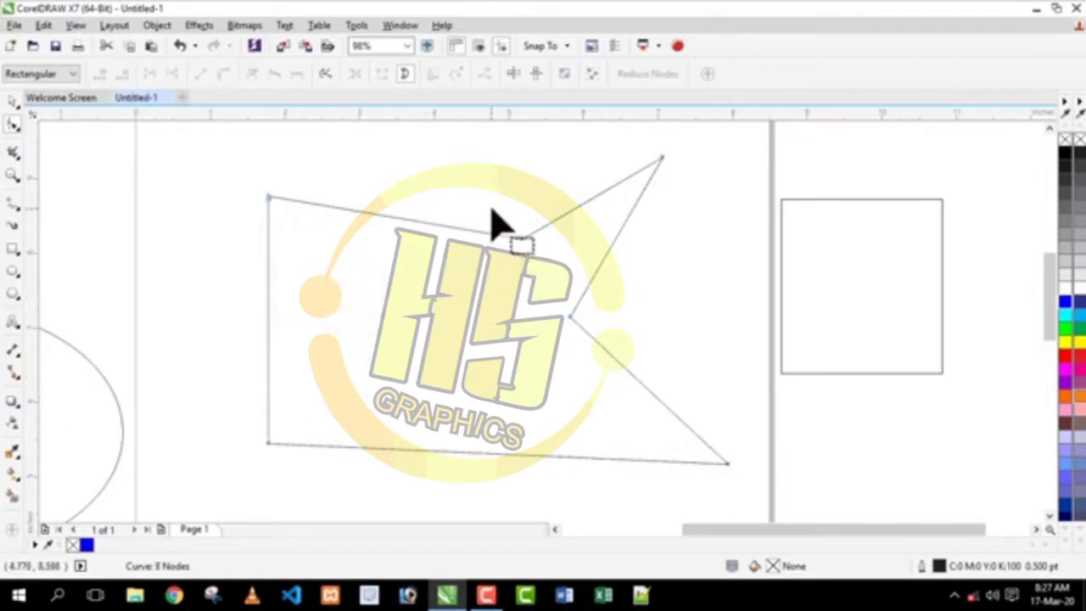
Select the remaining added nodes on the upper and right edges together and delete them
{"action": "left_click_drag", "start_coordinate": [491, 211], "coordinate": [600, 353]}
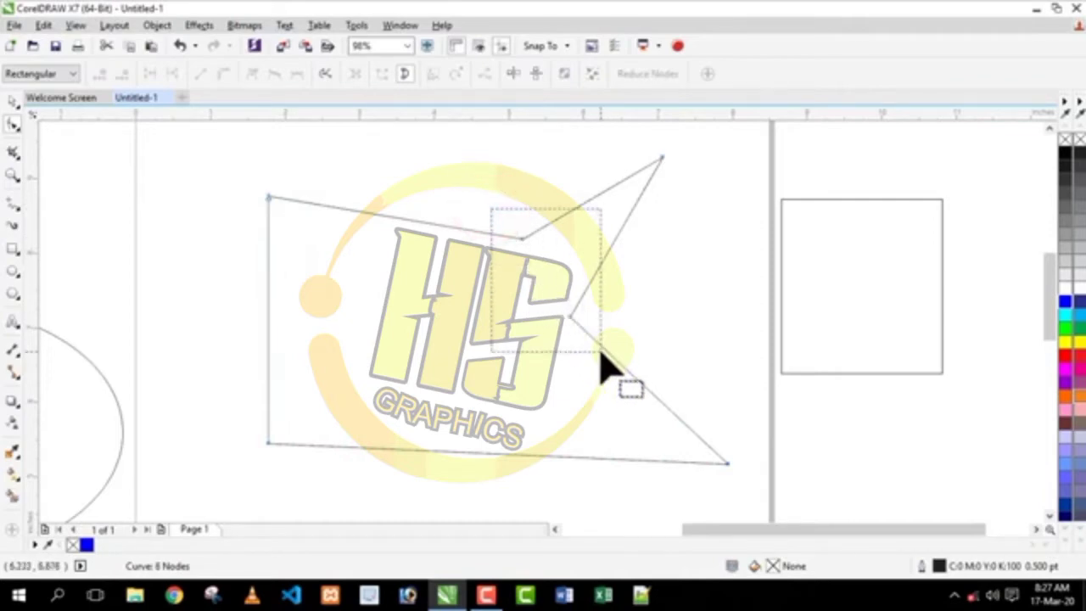
{"action": "left_click_drag", "start_coordinate": [600, 355], "coordinate": [599, 353]}
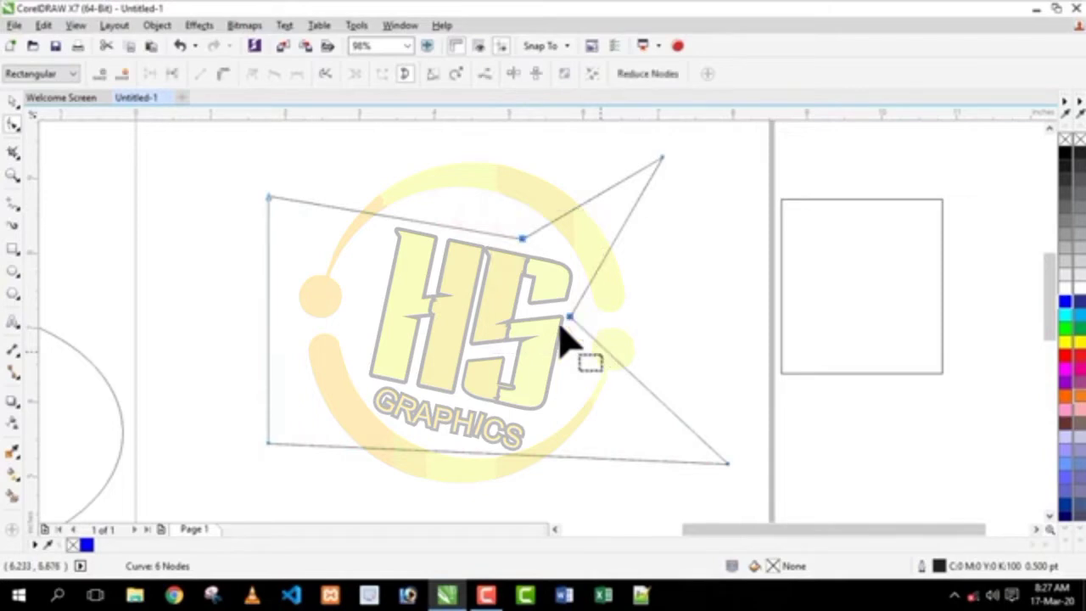
{"action": "left_click", "coordinate": [127, 74]}
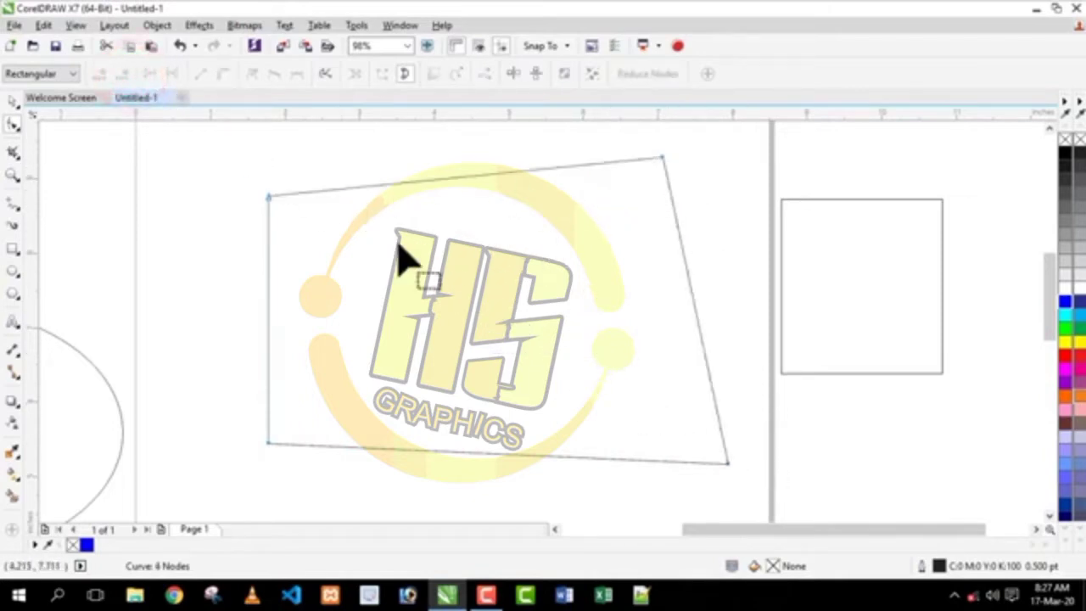
Add a node at the middle of the upper edge and pull it down, and add another midway along the left edge
{"action": "double_click", "coordinate": [464, 176]}
{"action": "left_click_drag", "start_coordinate": [464, 176], "coordinate": [464, 253]}
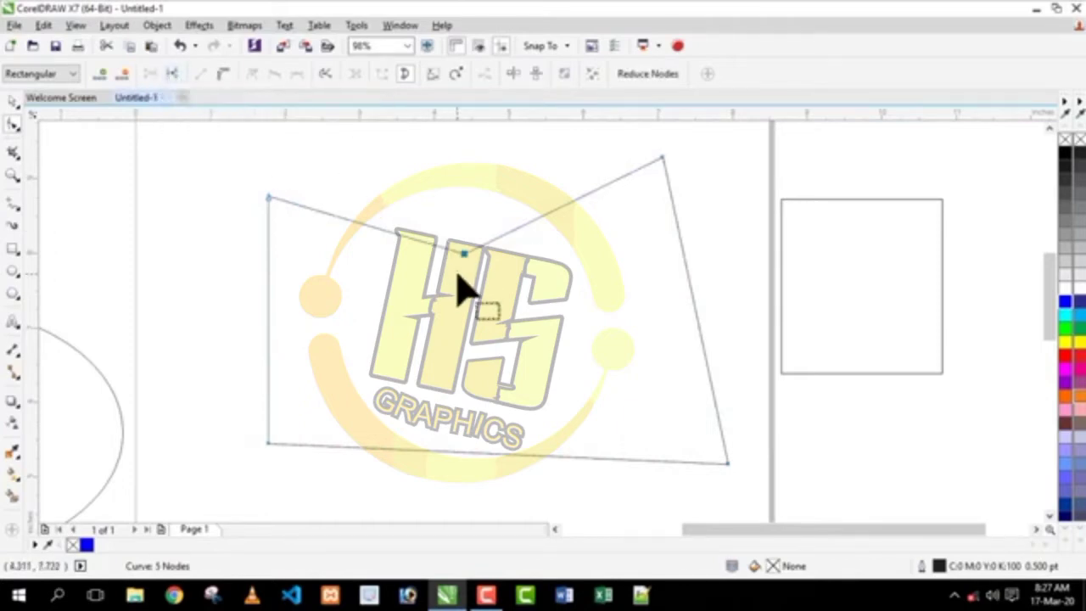
{"action": "left_click", "coordinate": [268, 307]}
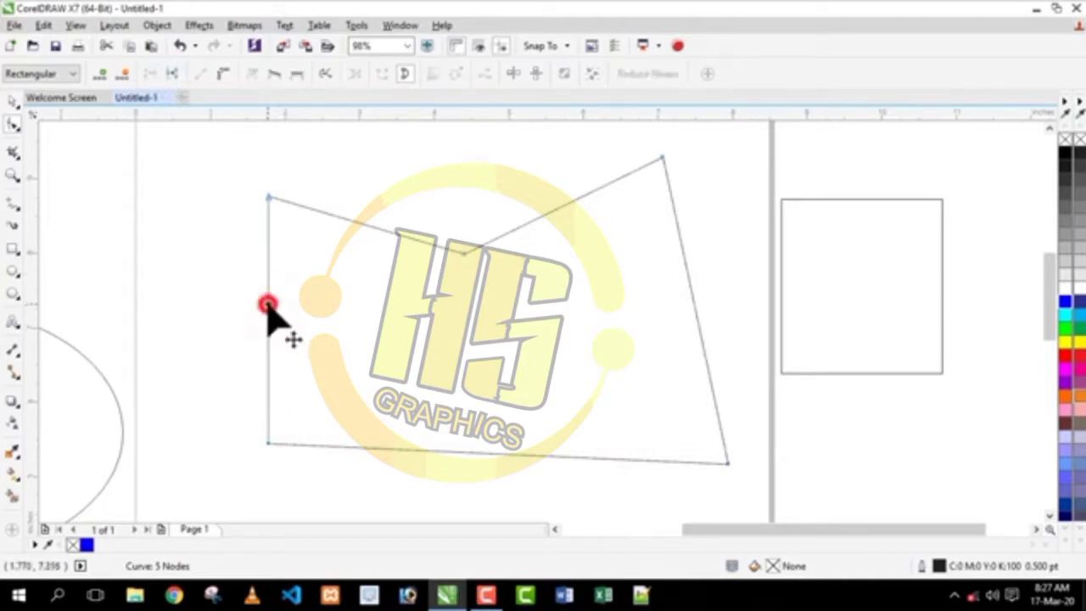
{"action": "double_click", "coordinate": [268, 303]}
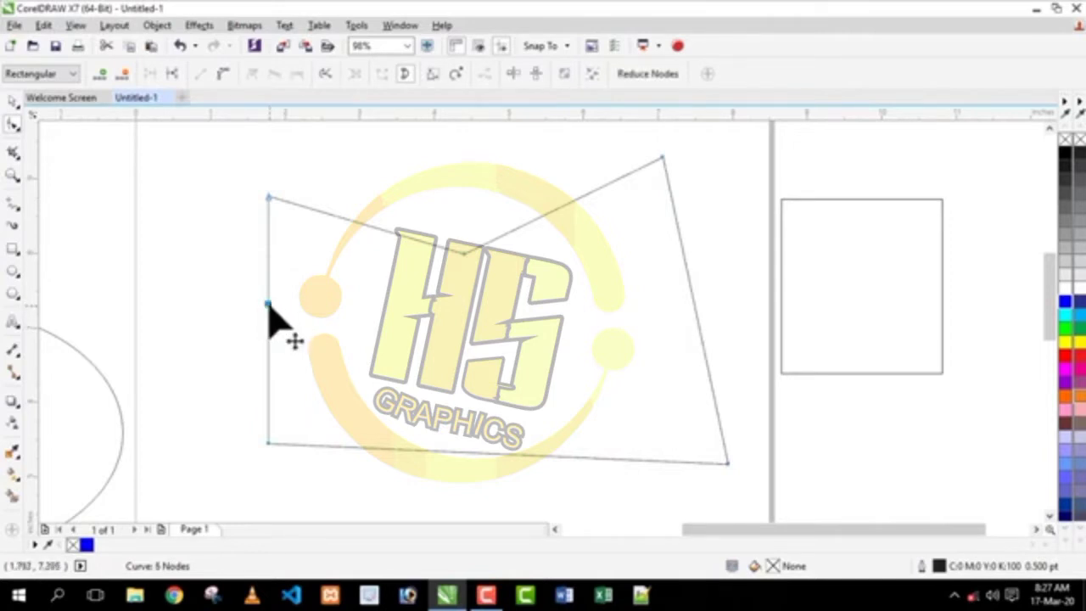
{"action": "left_click", "coordinate": [257, 298]}
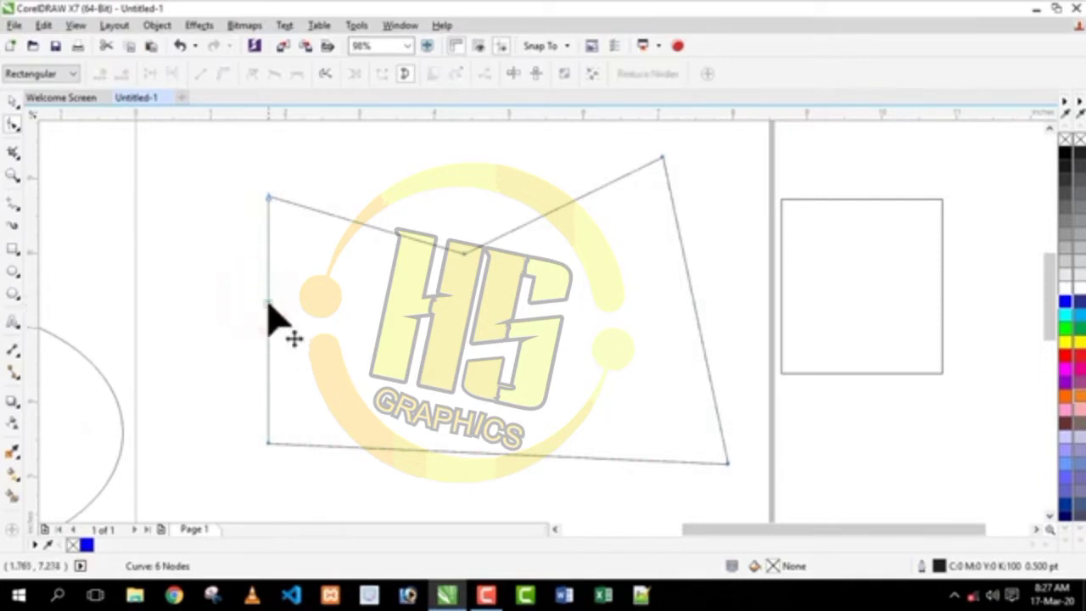
Break the curve at the left edge's middle node, pulling the lower end outward and the upper end slightly inward
{"action": "left_click", "coordinate": [268, 304]}
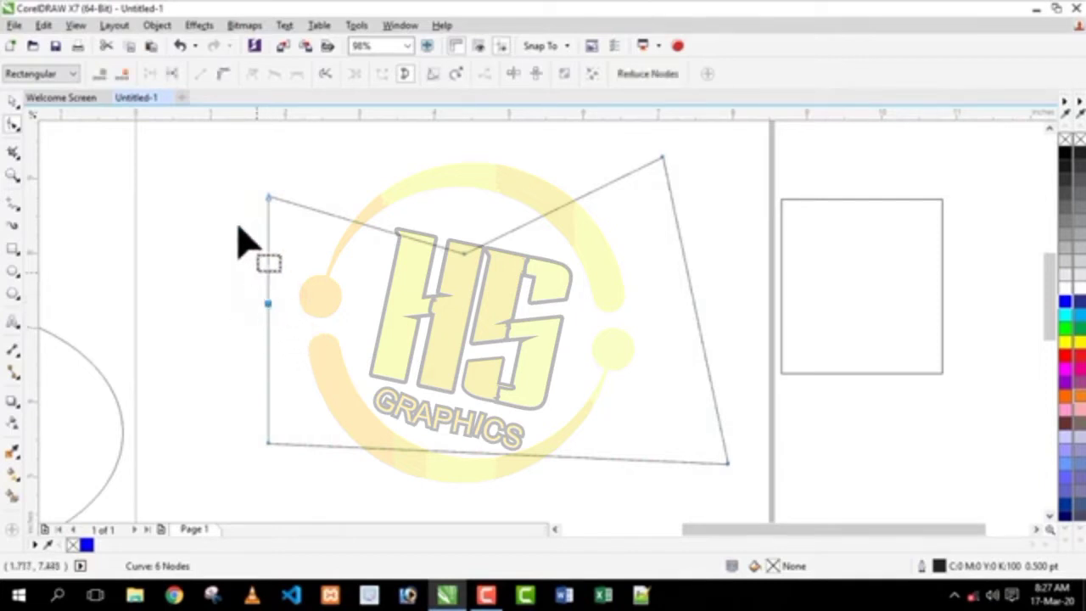
{"action": "left_click", "coordinate": [174, 73]}
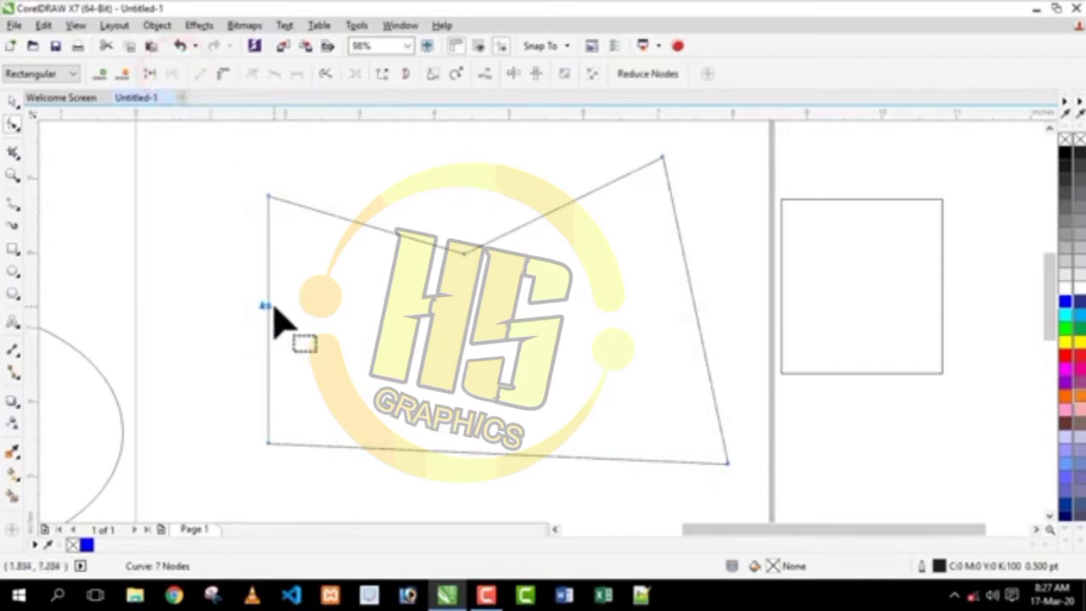
{"action": "left_click", "coordinate": [230, 317]}
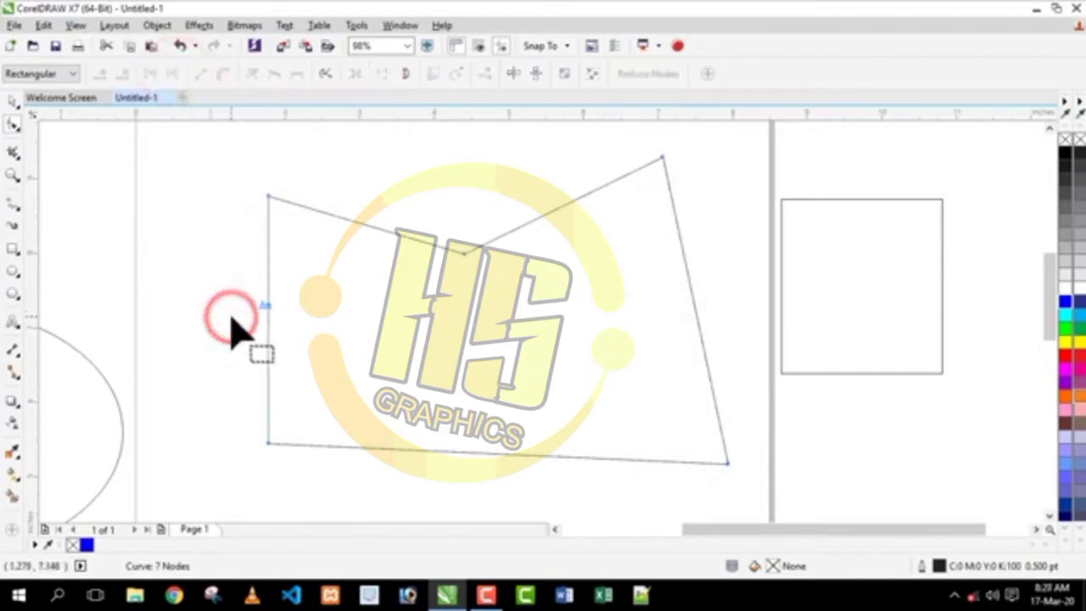
{"action": "left_click", "coordinate": [217, 319]}
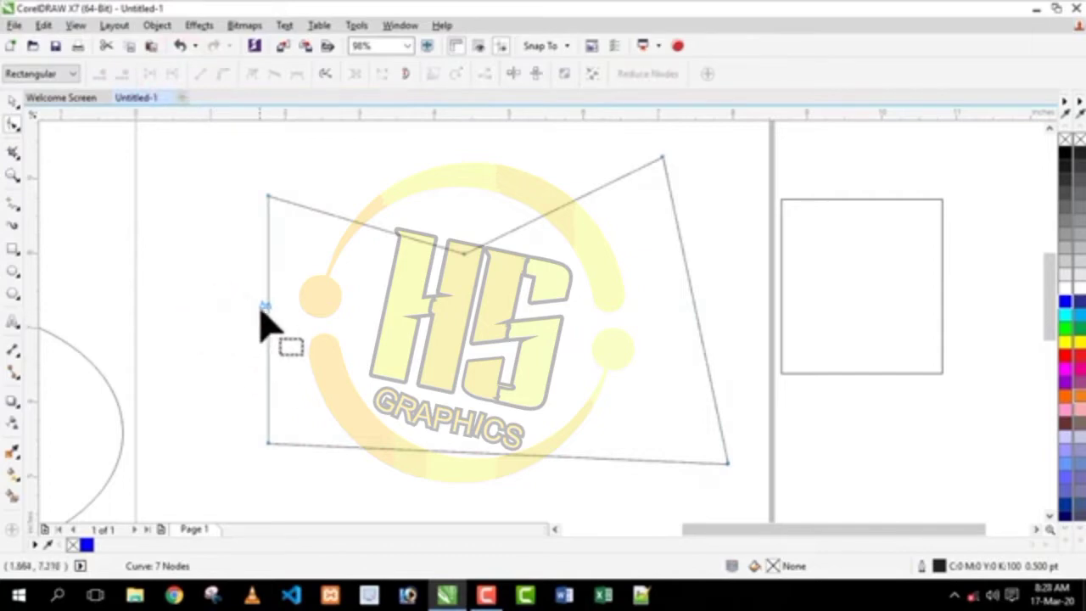
{"action": "left_click_drag", "start_coordinate": [268, 307], "coordinate": [235, 314]}
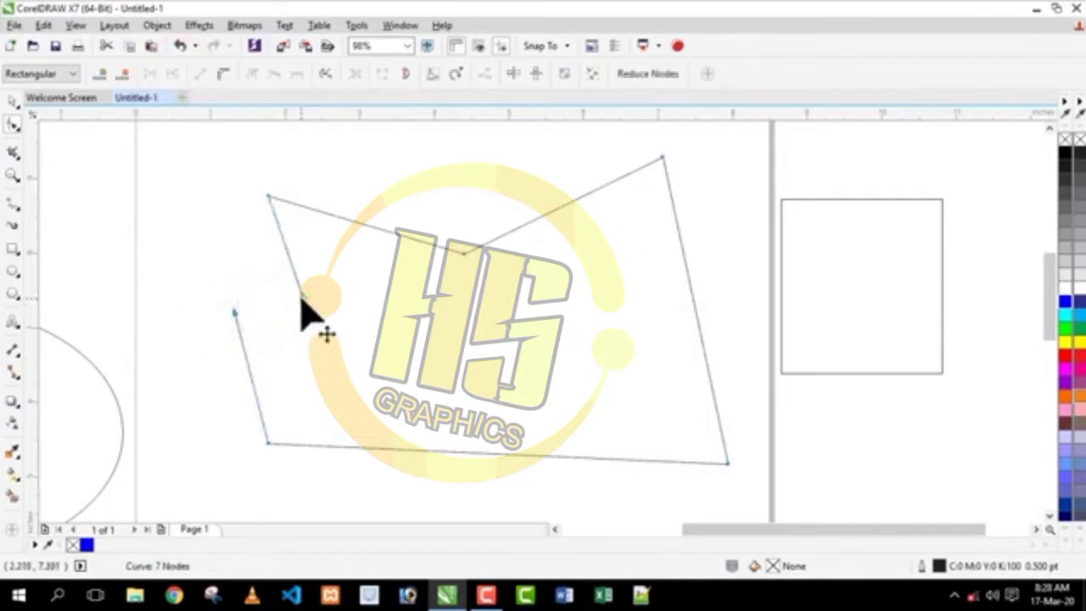
{"action": "left_click_drag", "start_coordinate": [303, 298], "coordinate": [282, 303]}
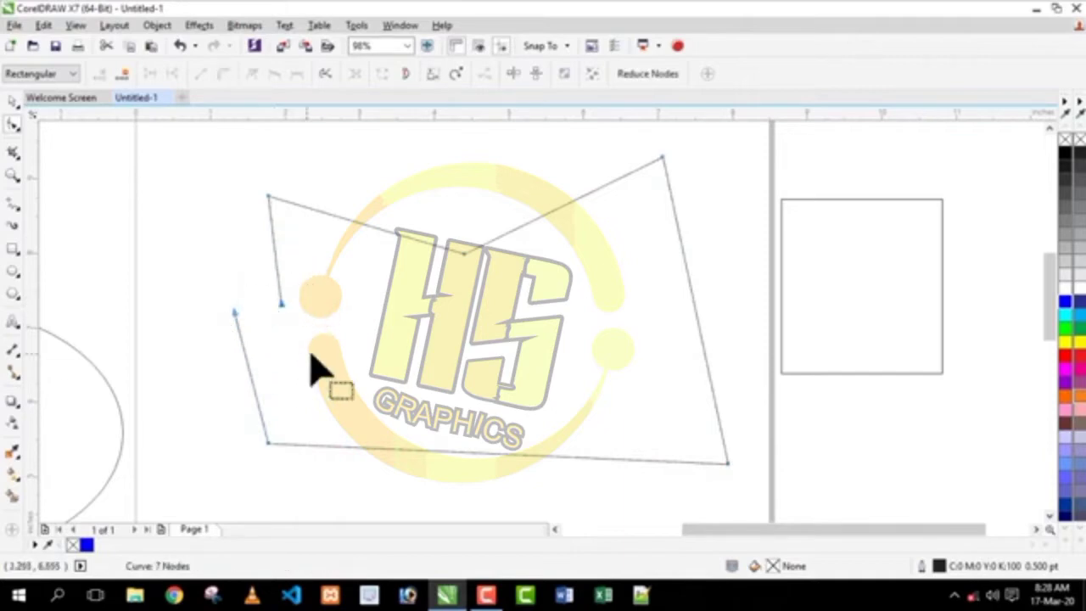
Break the curve at the lower-left corner node and pull the short left segment's lower end outward, away from the lower edge
{"action": "left_click", "coordinate": [268, 443]}
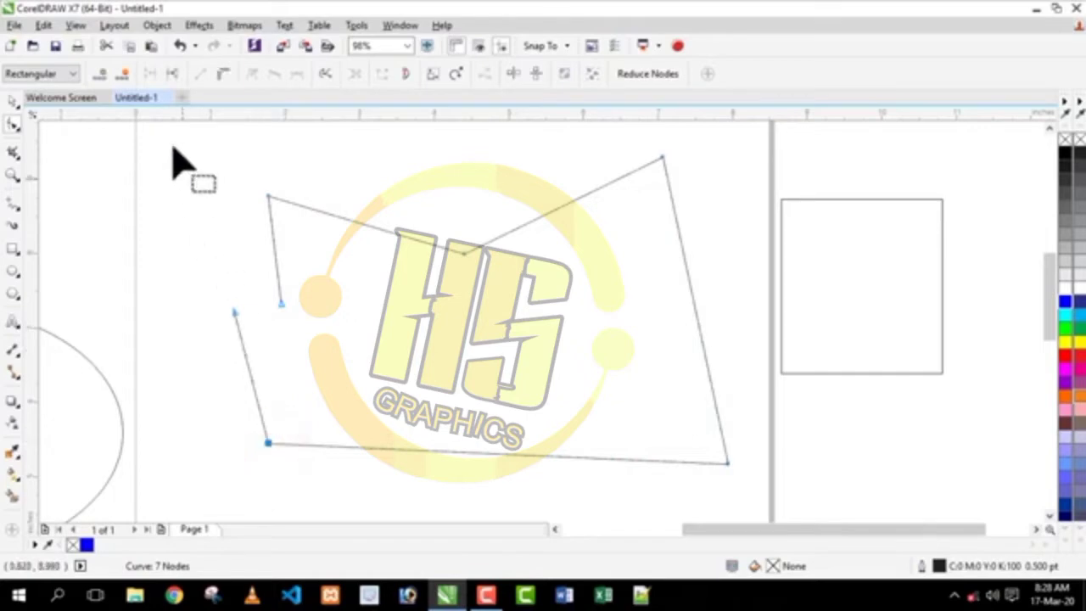
{"action": "left_click", "coordinate": [171, 71]}
{"action": "left_click", "coordinate": [266, 450]}
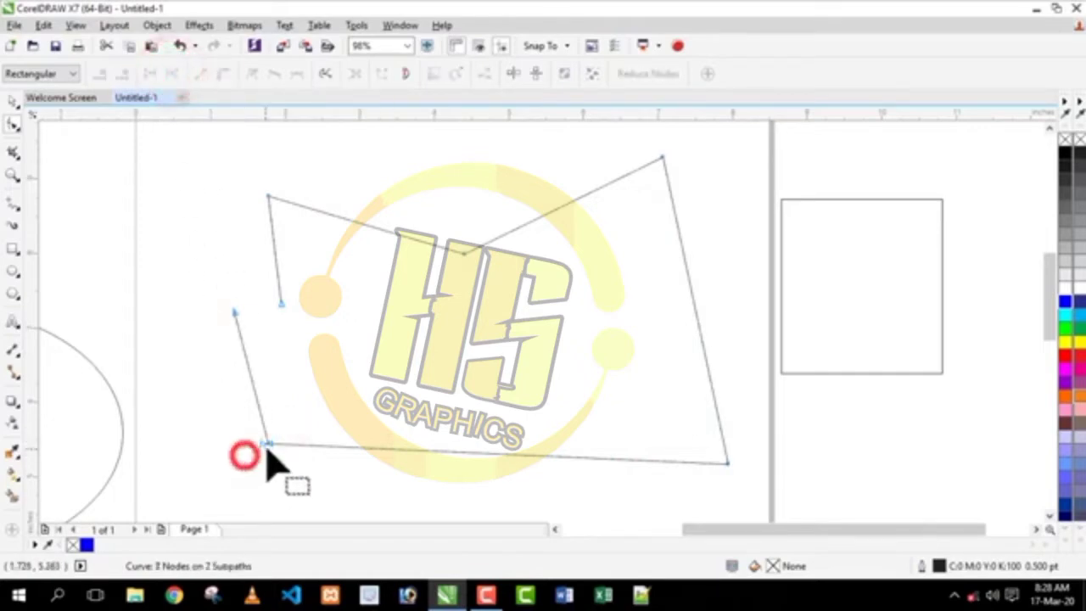
{"action": "left_click_drag", "start_coordinate": [263, 448], "coordinate": [216, 425]}
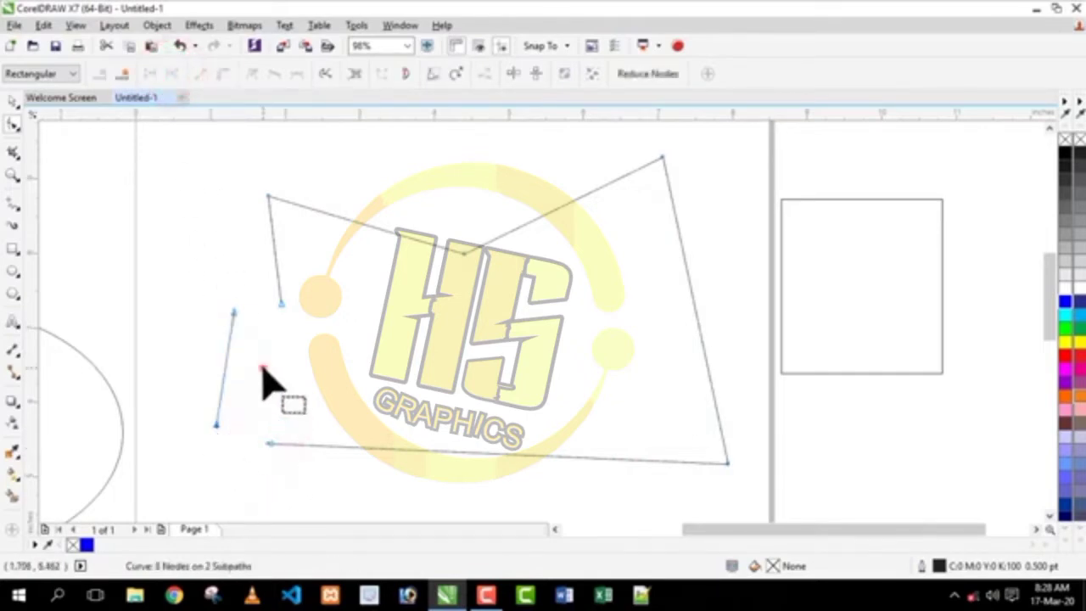
{"action": "left_click", "coordinate": [264, 373]}
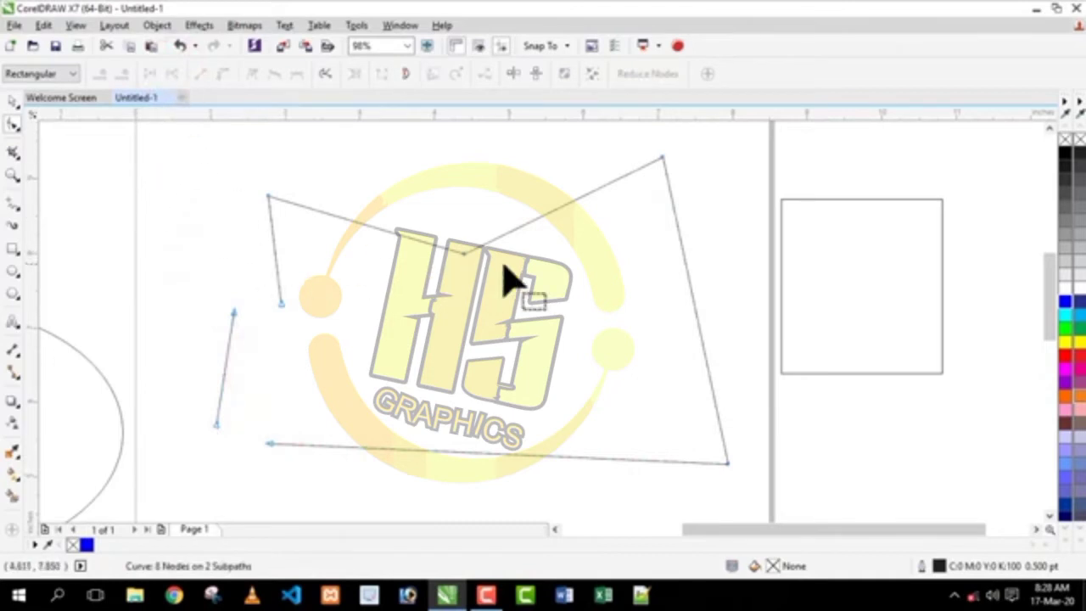
Break the square's outline midway along its left edge and pull the two ends apart
{"action": "left_click", "coordinate": [782, 276]}
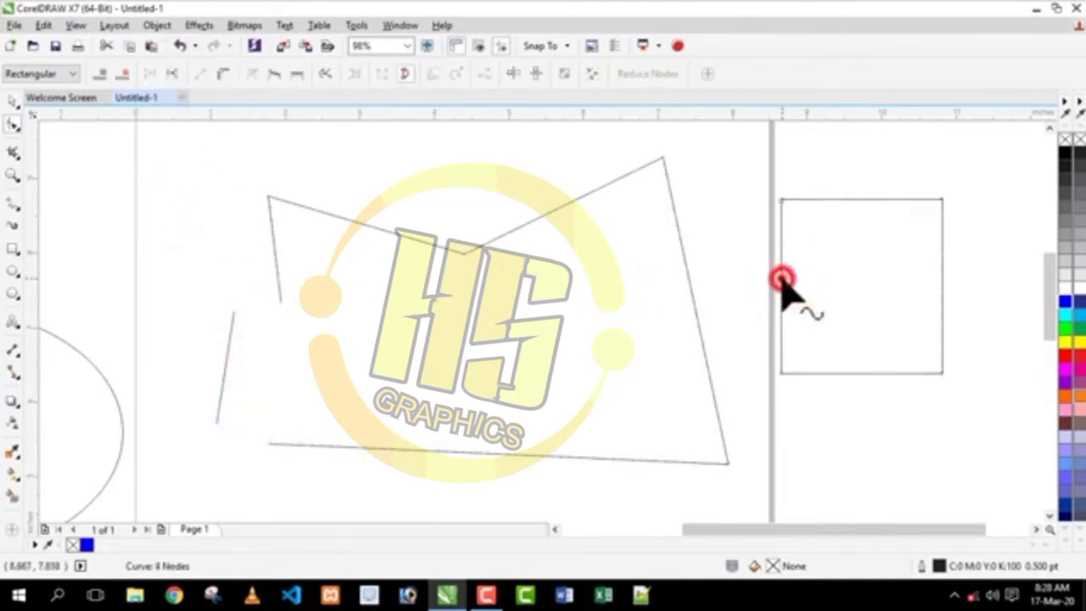
{"action": "double_click", "coordinate": [782, 279]}
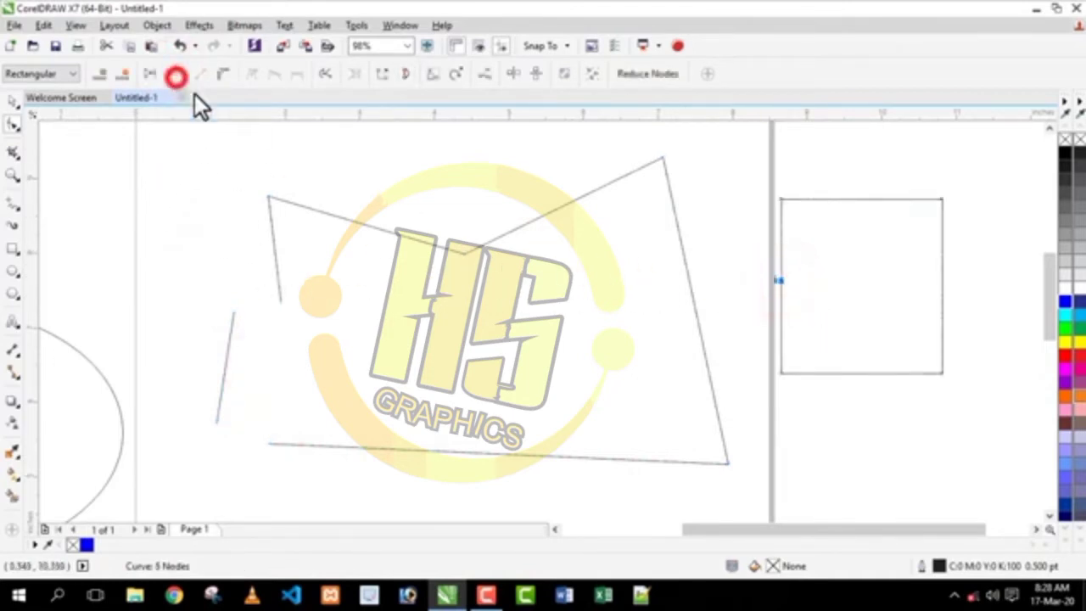
{"action": "left_click", "coordinate": [730, 320]}
{"action": "left_click_drag", "start_coordinate": [773, 278], "coordinate": [817, 279]}
Join the two open end nodes midway along the large shape's left side, and the two at its lower-left corner
{"action": "left_click", "coordinate": [283, 310]}
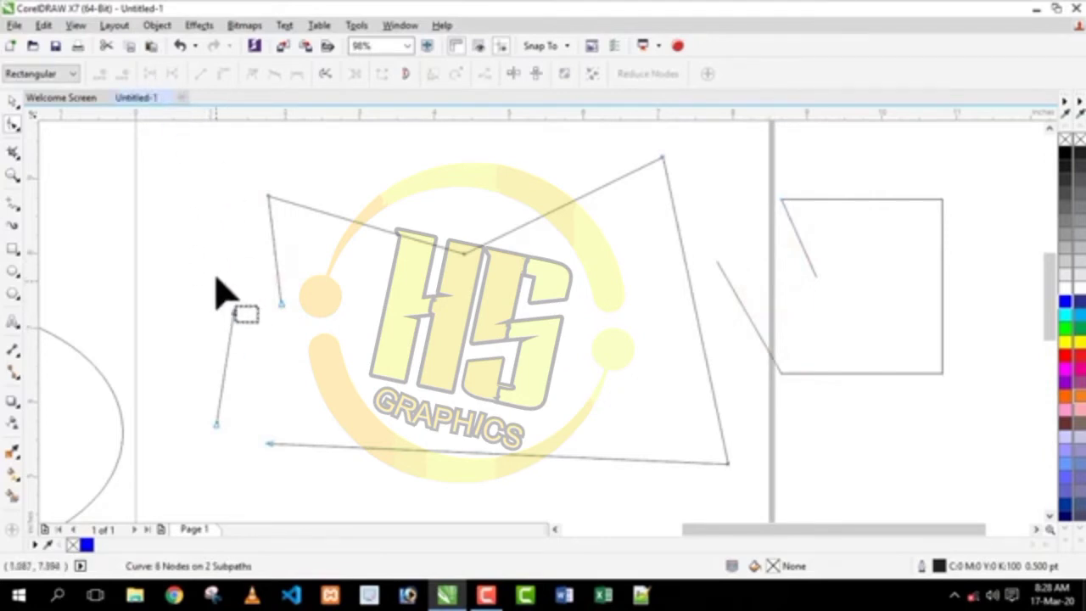
{"action": "left_click_drag", "start_coordinate": [210, 271], "coordinate": [301, 339]}
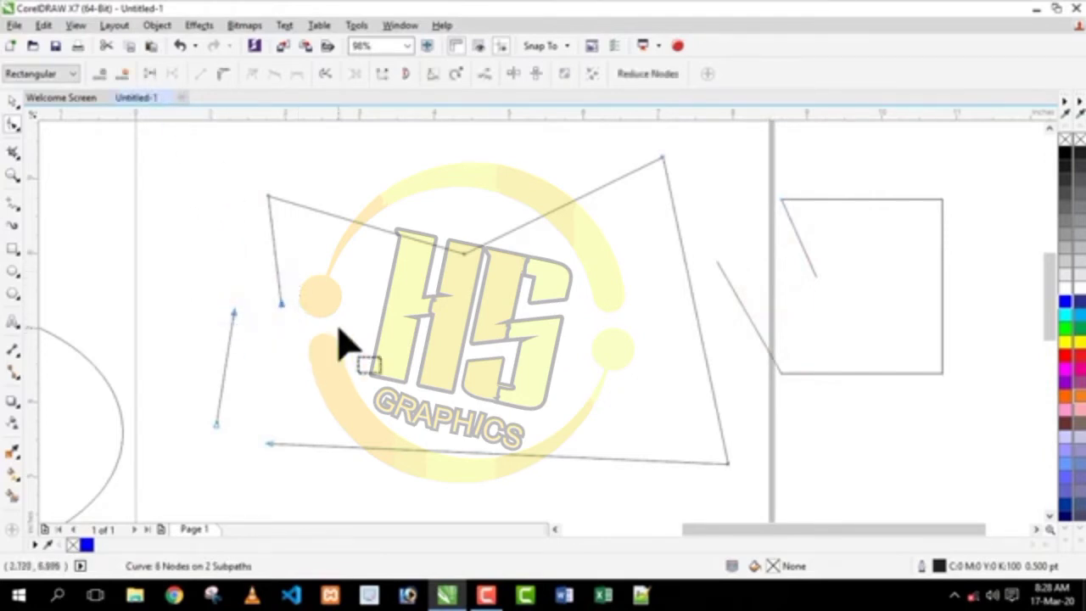
{"action": "left_click", "coordinate": [309, 329]}
{"action": "left_click_drag", "start_coordinate": [206, 270], "coordinate": [310, 336]}
{"action": "left_click_drag", "start_coordinate": [279, 328], "coordinate": [281, 303]}
{"action": "left_click", "coordinate": [150, 77]}
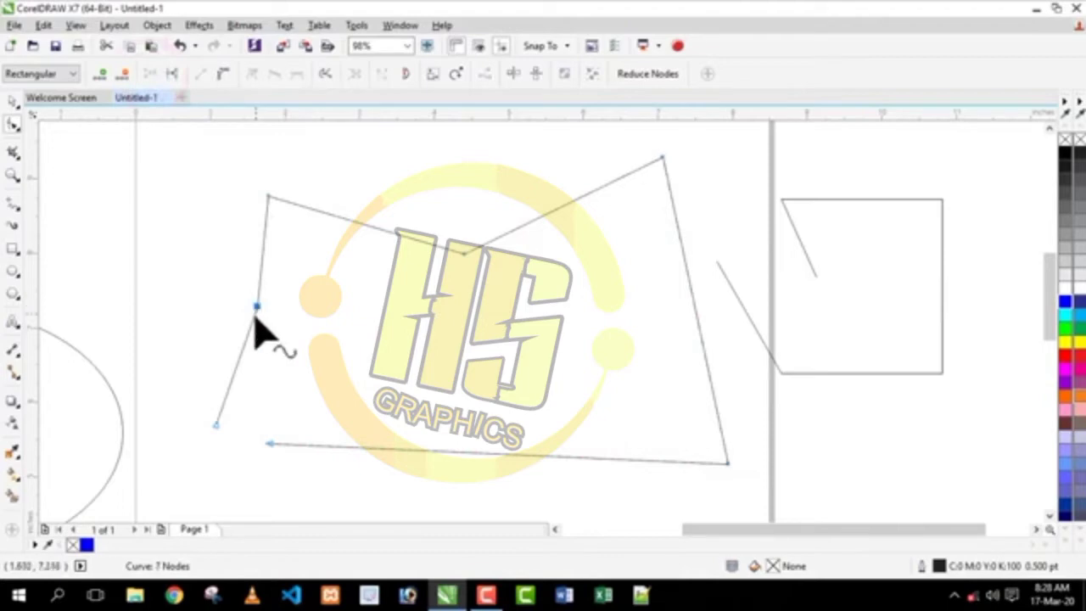
{"action": "left_click_drag", "start_coordinate": [196, 395], "coordinate": [296, 463]}
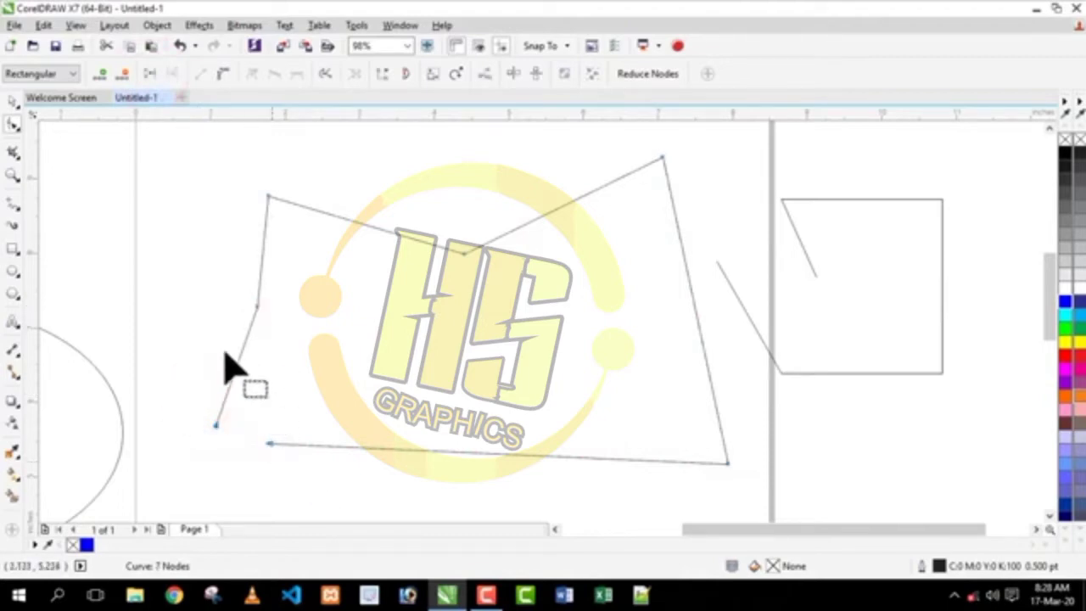
{"action": "left_click", "coordinate": [151, 74]}
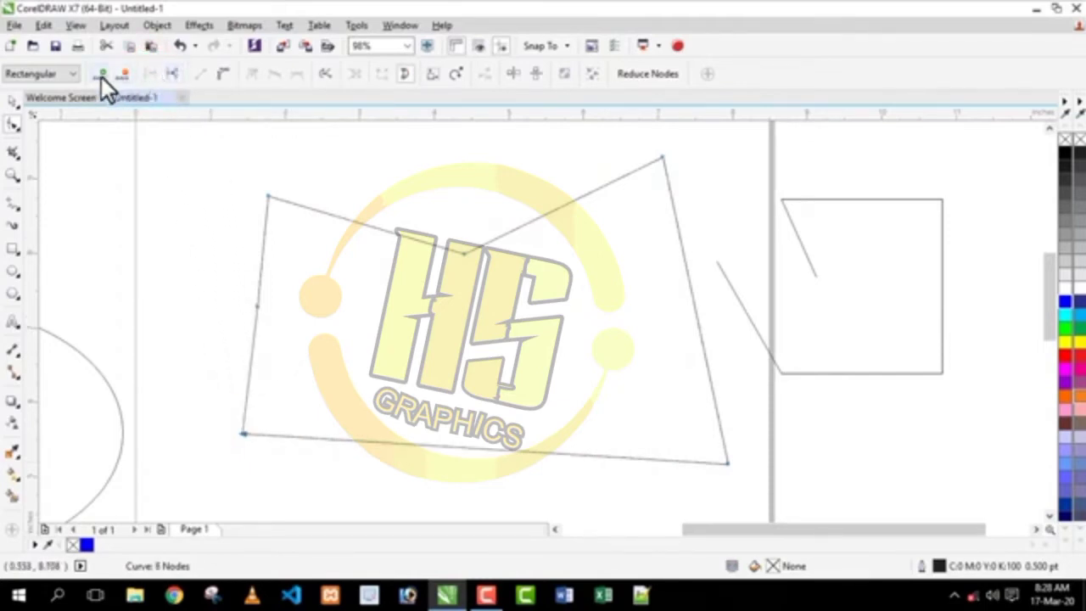
Marquee-select the nodes around the large shape's upper-left part in Rectangular selection mode, and clear the selection
{"action": "left_click", "coordinate": [43, 76]}
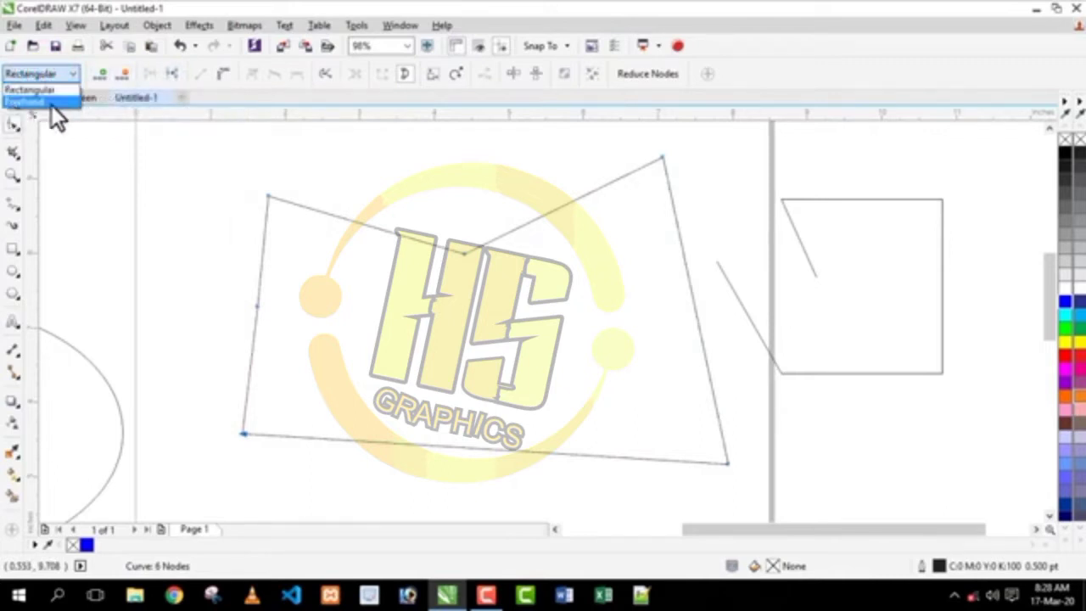
{"action": "left_click", "coordinate": [13, 125]}
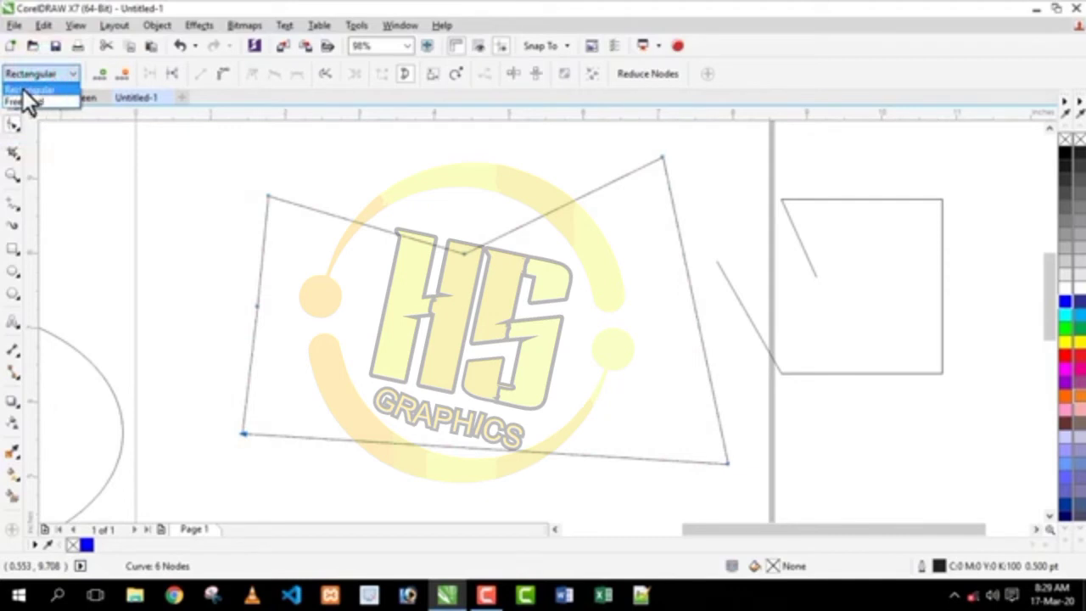
{"action": "left_click", "coordinate": [50, 92]}
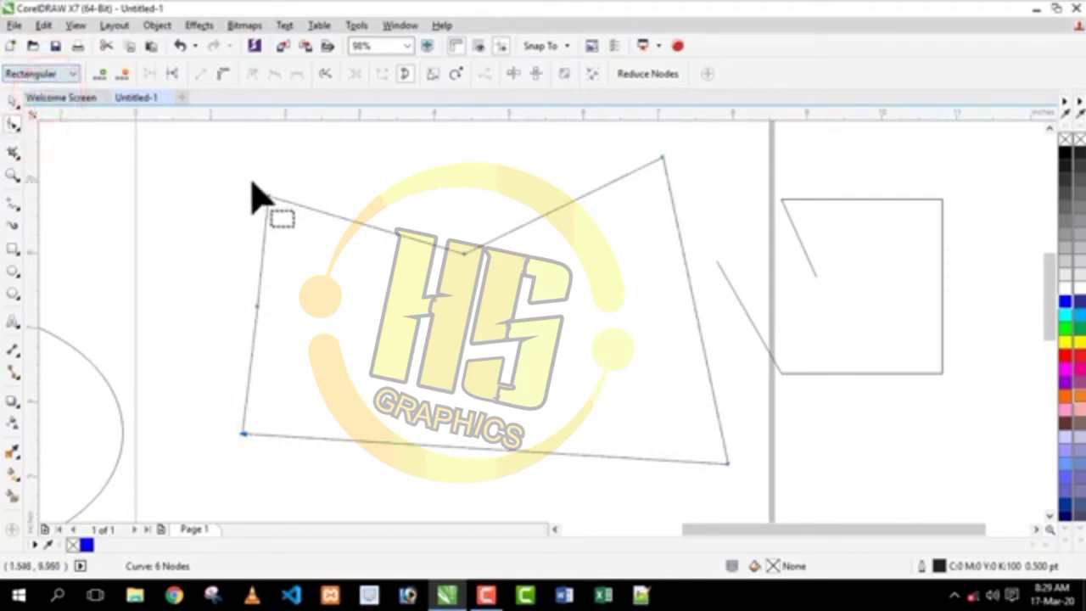
{"action": "mouse_move", "coordinate": [196, 166]}
{"action": "left_mouse_down"}
{"action": "mouse_move", "coordinate": [247, 222]}
{"action": "mouse_move", "coordinate": [374, 308]}
{"action": "mouse_move", "coordinate": [450, 339]}
{"action": "mouse_move", "coordinate": [228, 195]}
{"action": "mouse_move", "coordinate": [453, 330]}
{"action": "mouse_move", "coordinate": [504, 349]}
{"action": "mouse_move", "coordinate": [299, 245]}
{"action": "mouse_move", "coordinate": [503, 343]}
{"action": "left_mouse_up"}
{"action": "left_click", "coordinate": [213, 224]}
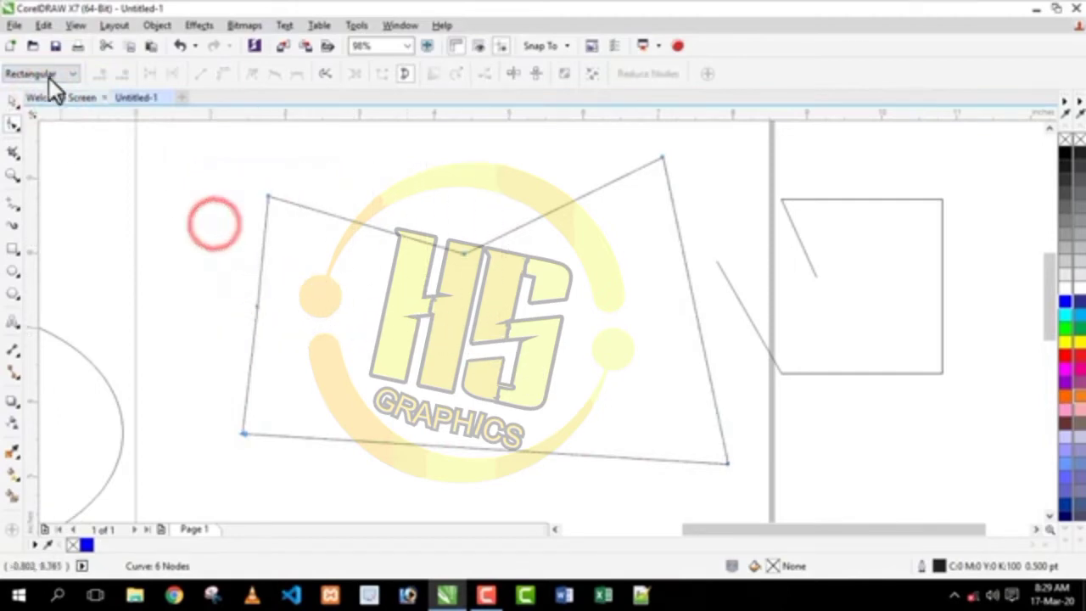
Switch the node selection mode to Freehand, lasso nodes of the large shape, and clear the selection
{"action": "left_click", "coordinate": [45, 73]}
{"action": "left_click", "coordinate": [34, 103]}
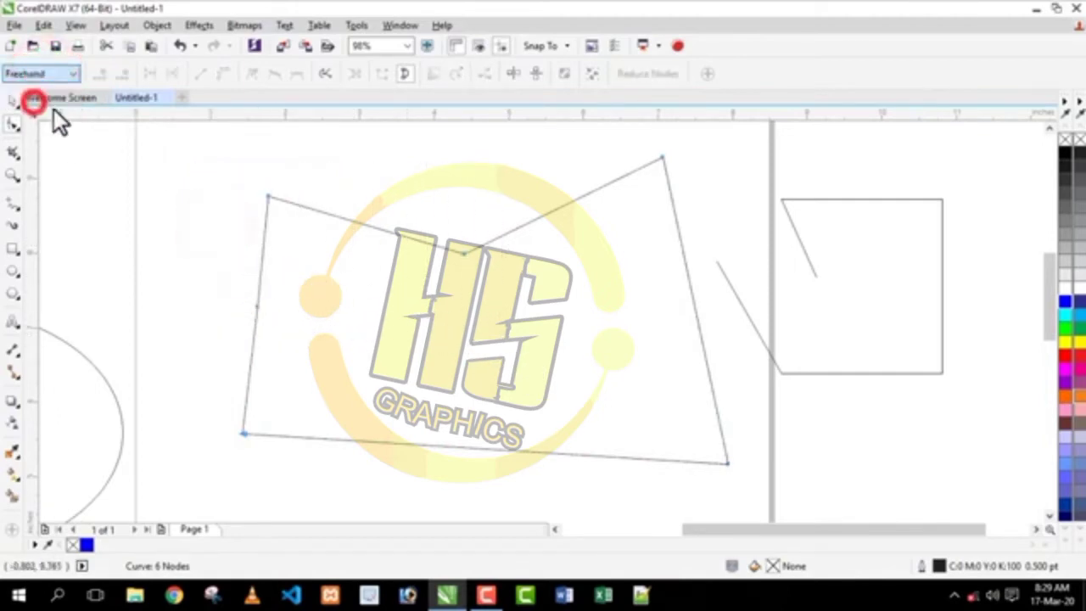
{"action": "mouse_move", "coordinate": [215, 156]}
{"action": "left_mouse_down"}
{"action": "mouse_move", "coordinate": [237, 190]}
{"action": "mouse_move", "coordinate": [285, 345]}
{"action": "mouse_move", "coordinate": [219, 360]}
{"action": "mouse_move", "coordinate": [215, 350]}
{"action": "mouse_move", "coordinate": [226, 353]}
{"action": "mouse_move", "coordinate": [214, 357]}
{"action": "mouse_move", "coordinate": [235, 402]}
{"action": "mouse_move", "coordinate": [291, 434]}
{"action": "mouse_move", "coordinate": [246, 465]}
{"action": "mouse_move", "coordinate": [204, 413]}
{"action": "mouse_move", "coordinate": [184, 311]}
{"action": "mouse_move", "coordinate": [212, 159]}
{"action": "left_mouse_up"}
{"action": "left_click", "coordinate": [218, 359]}
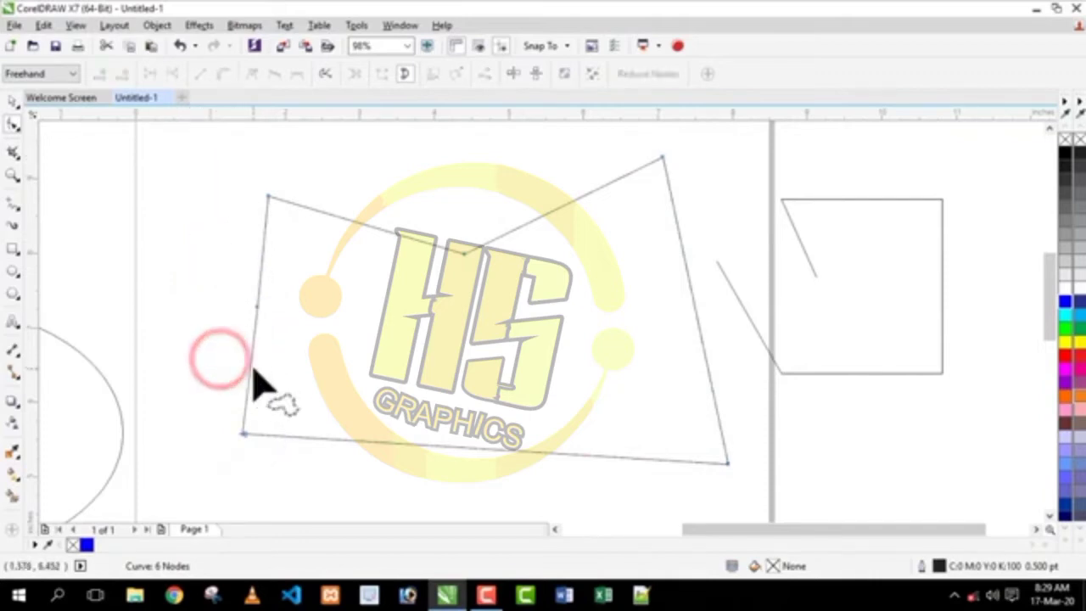
Add a node on the lower half of the large shape's left edge, between its middle node and lower-left corner
{"action": "double_click", "coordinate": [251, 370]}
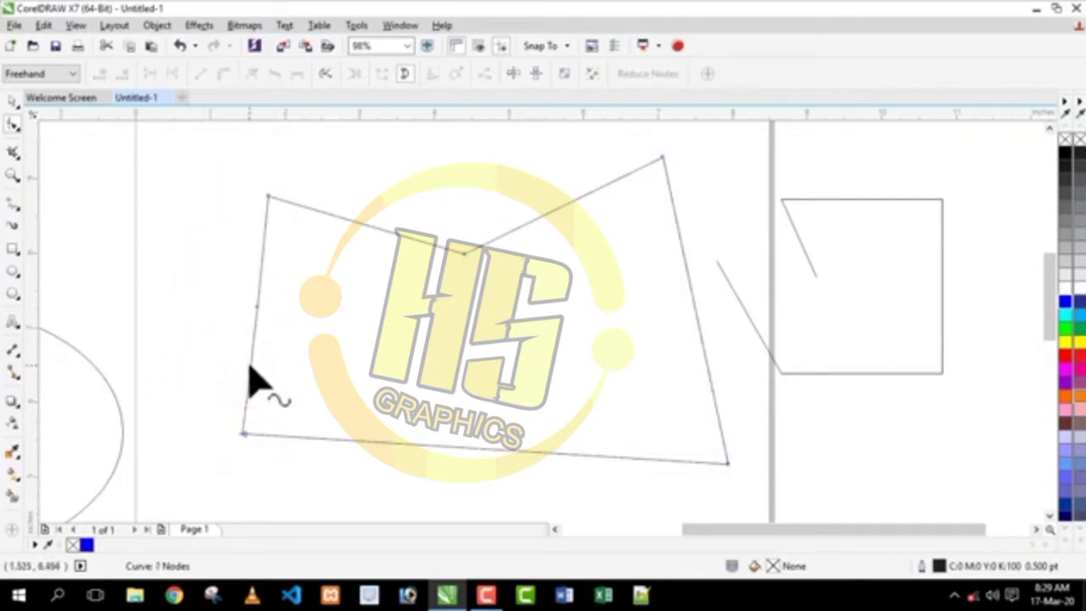
{"action": "left_click", "coordinate": [257, 306]}
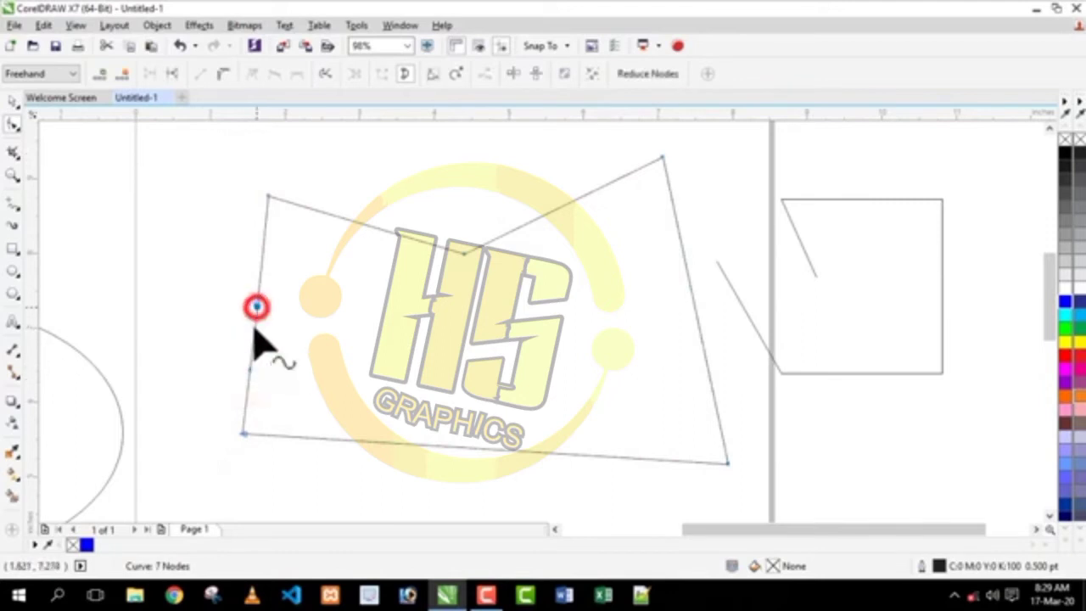
{"action": "left_click", "coordinate": [243, 435]}
{"action": "left_click", "coordinate": [177, 376]}
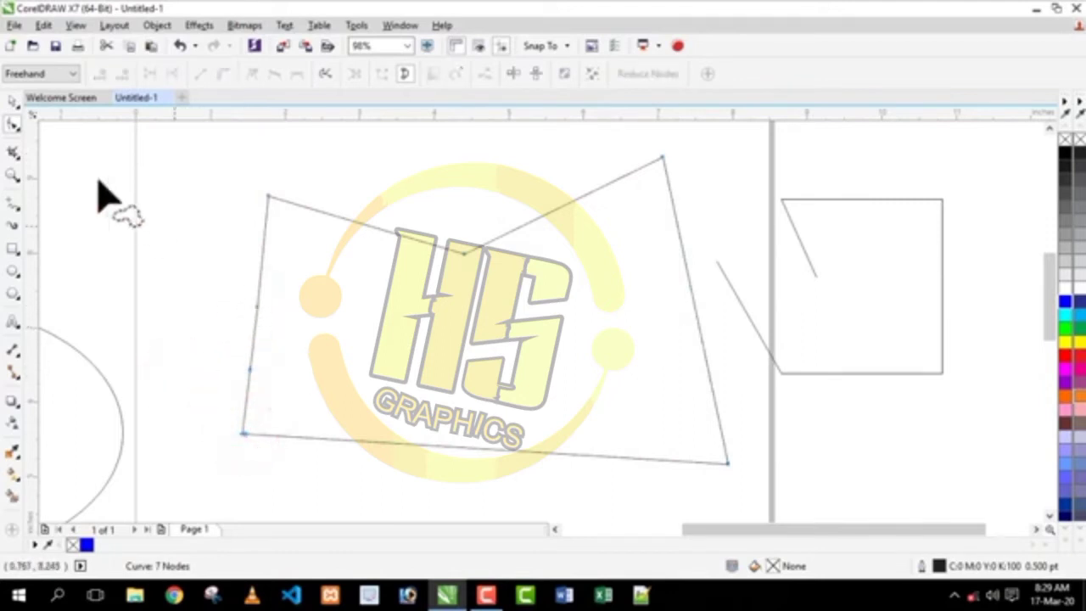
Select left-edge nodes using the Freehand and Rectangular selection modes in turn, and finish in Rectangular mode
{"action": "left_click", "coordinate": [44, 102]}
{"action": "mouse_move", "coordinate": [235, 260]}
{"action": "left_mouse_down"}
{"action": "mouse_move", "coordinate": [281, 311]}
{"action": "mouse_move", "coordinate": [260, 340]}
{"action": "mouse_move", "coordinate": [222, 350]}
{"action": "mouse_move", "coordinate": [257, 408]}
{"action": "mouse_move", "coordinate": [252, 448]}
{"action": "mouse_move", "coordinate": [236, 458]}
{"action": "mouse_move", "coordinate": [213, 407]}
{"action": "mouse_move", "coordinate": [199, 317]}
{"action": "mouse_move", "coordinate": [232, 265]}
{"action": "left_mouse_up"}
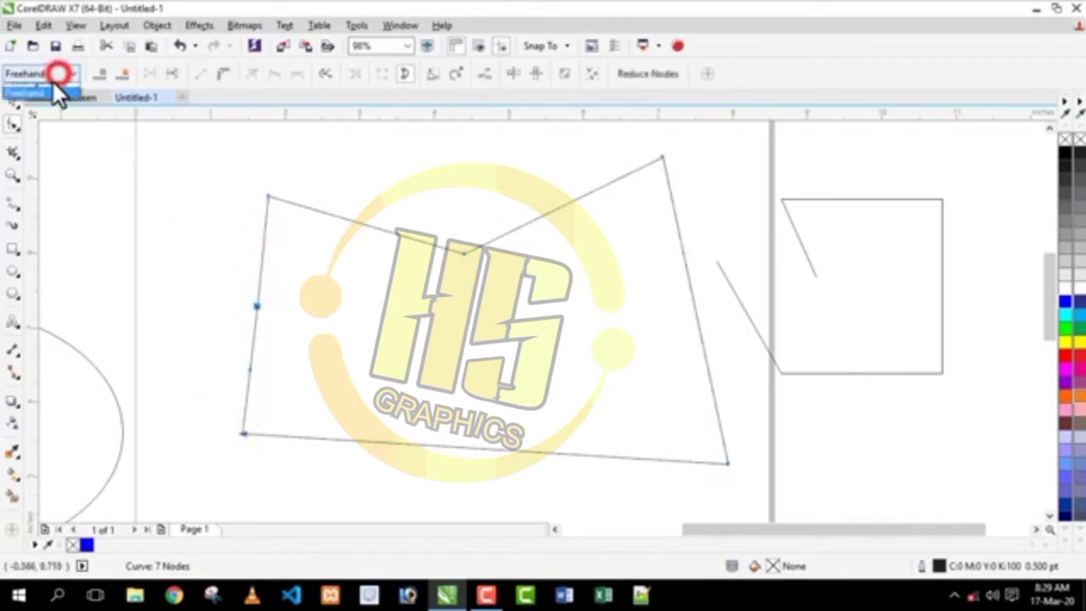
{"action": "left_click", "coordinate": [35, 90]}
{"action": "left_click_drag", "start_coordinate": [201, 151], "coordinate": [387, 365]}
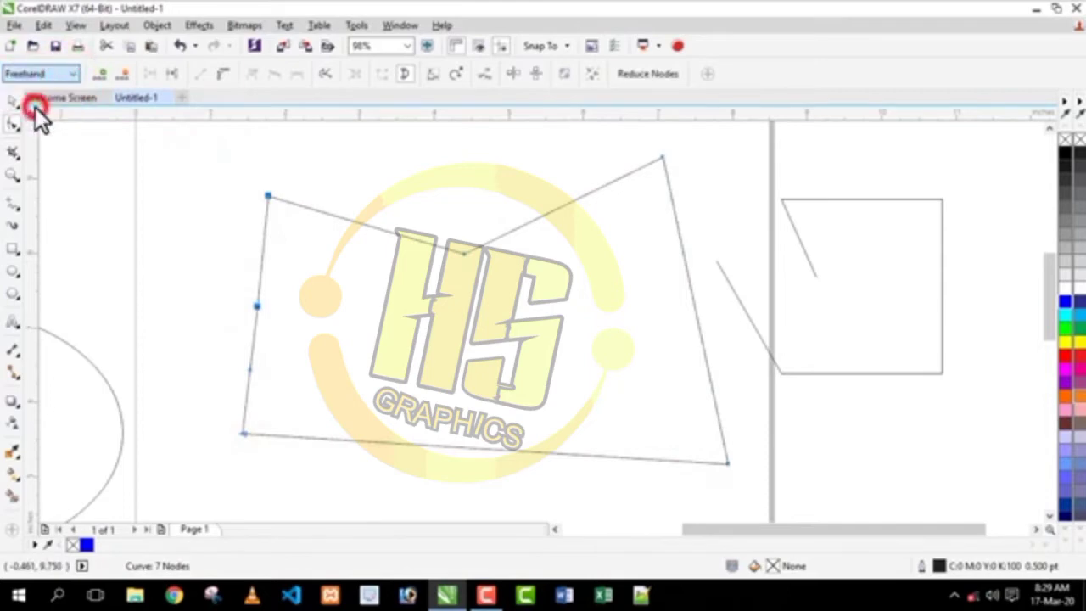
{"action": "mouse_move", "coordinate": [219, 155]}
{"action": "left_mouse_down"}
{"action": "mouse_move", "coordinate": [310, 204]}
{"action": "mouse_move", "coordinate": [241, 261]}
{"action": "mouse_move", "coordinate": [233, 314]}
{"action": "mouse_move", "coordinate": [284, 310]}
{"action": "mouse_move", "coordinate": [257, 376]}
{"action": "mouse_move", "coordinate": [217, 376]}
{"action": "mouse_move", "coordinate": [208, 248]}
{"action": "mouse_move", "coordinate": [222, 159]}
{"action": "left_mouse_up"}
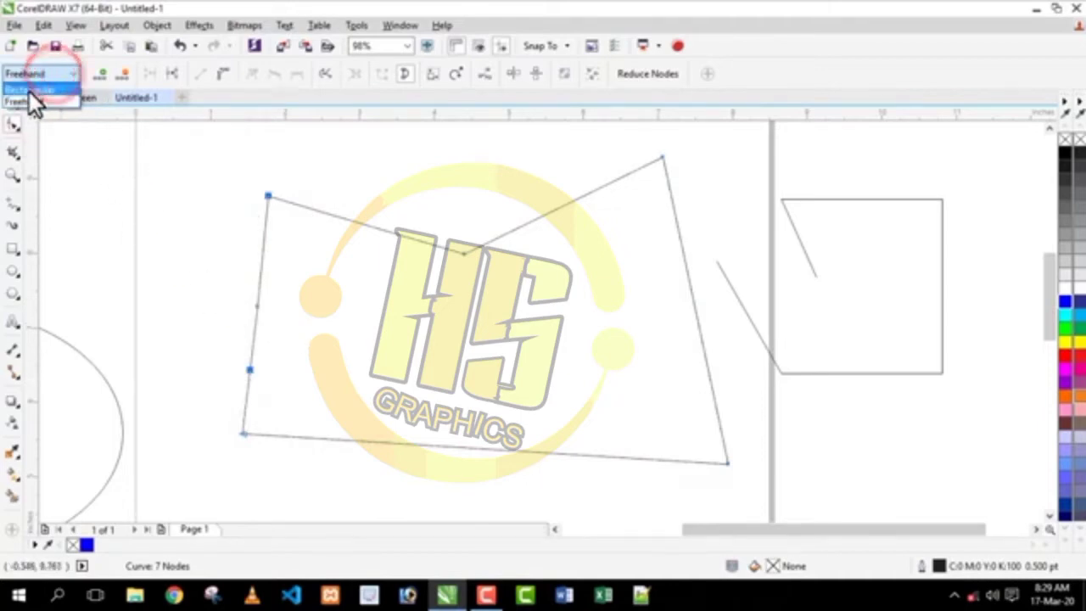
{"action": "left_click", "coordinate": [52, 88]}
{"action": "left_click", "coordinate": [219, 193]}
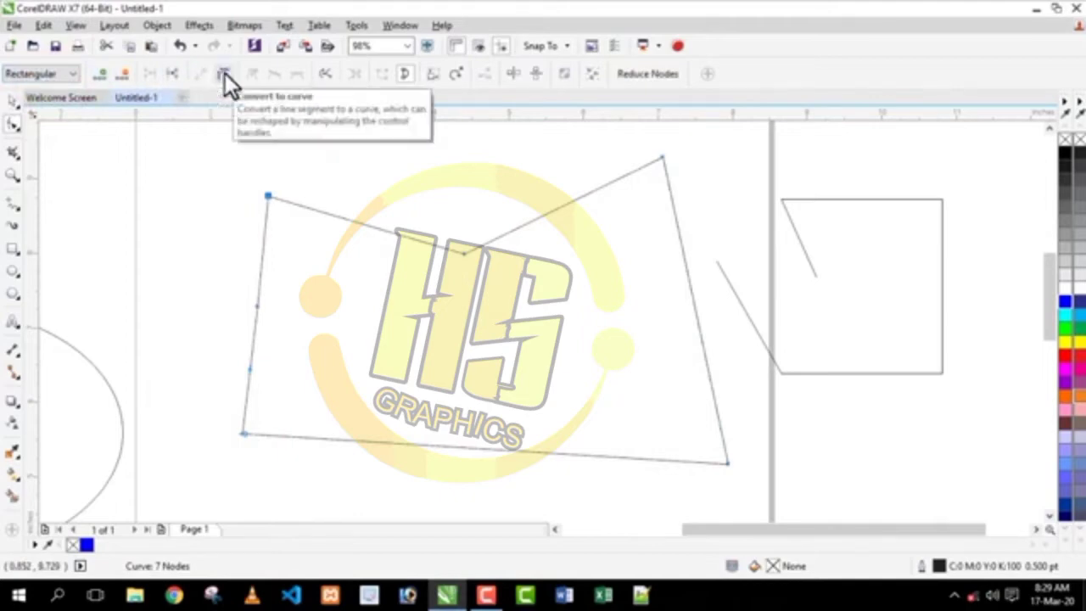
Pull the notch node on the large shape's upper edge further down and to the left in two moves
{"action": "left_click", "coordinate": [355, 190]}
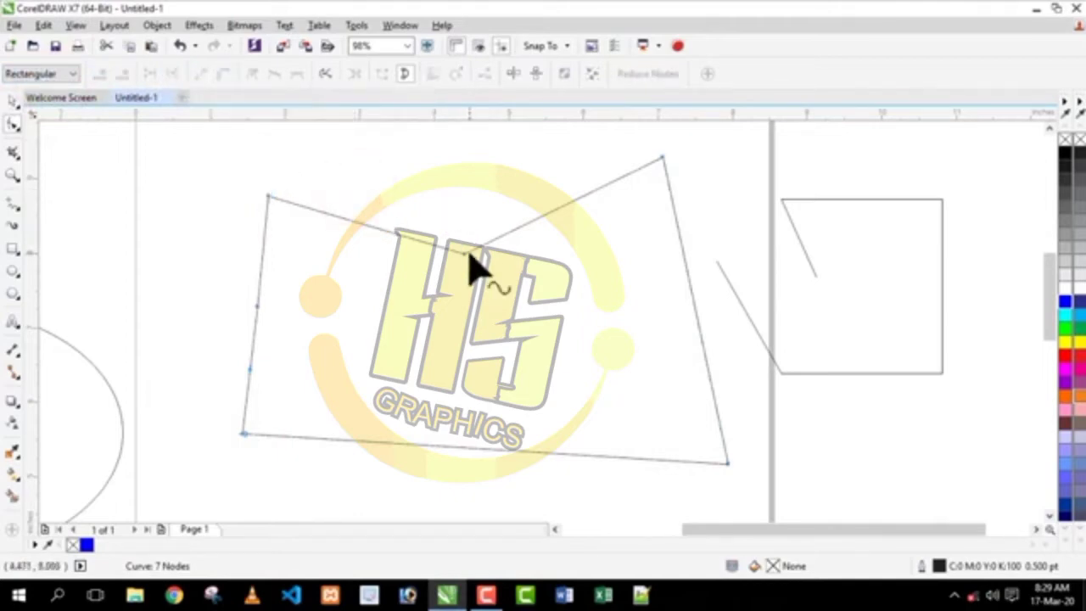
{"action": "left_click_drag", "start_coordinate": [465, 253], "coordinate": [441, 286]}
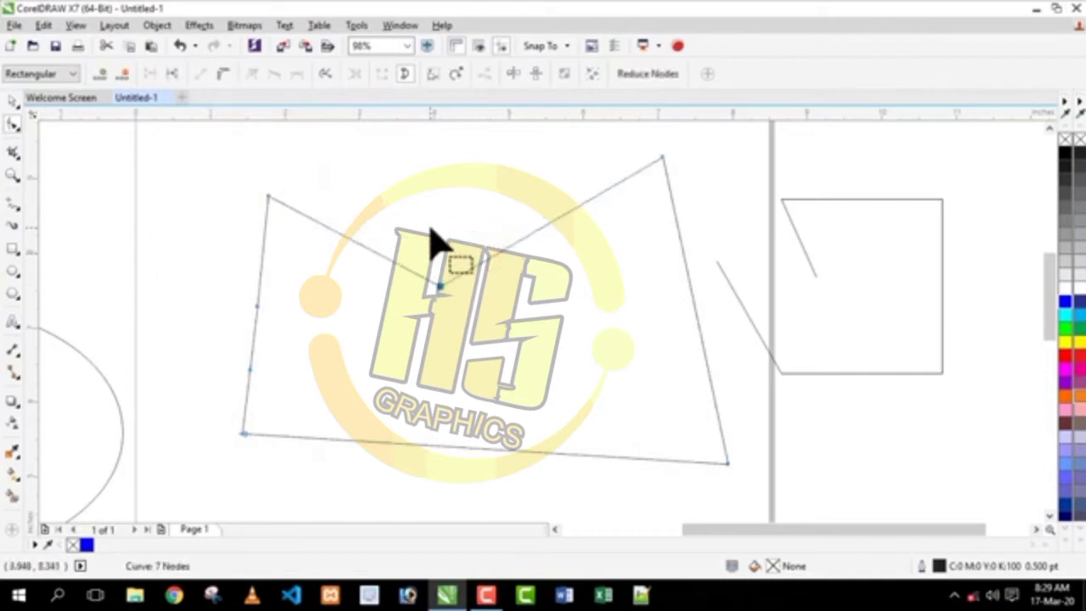
{"action": "left_click", "coordinate": [429, 231]}
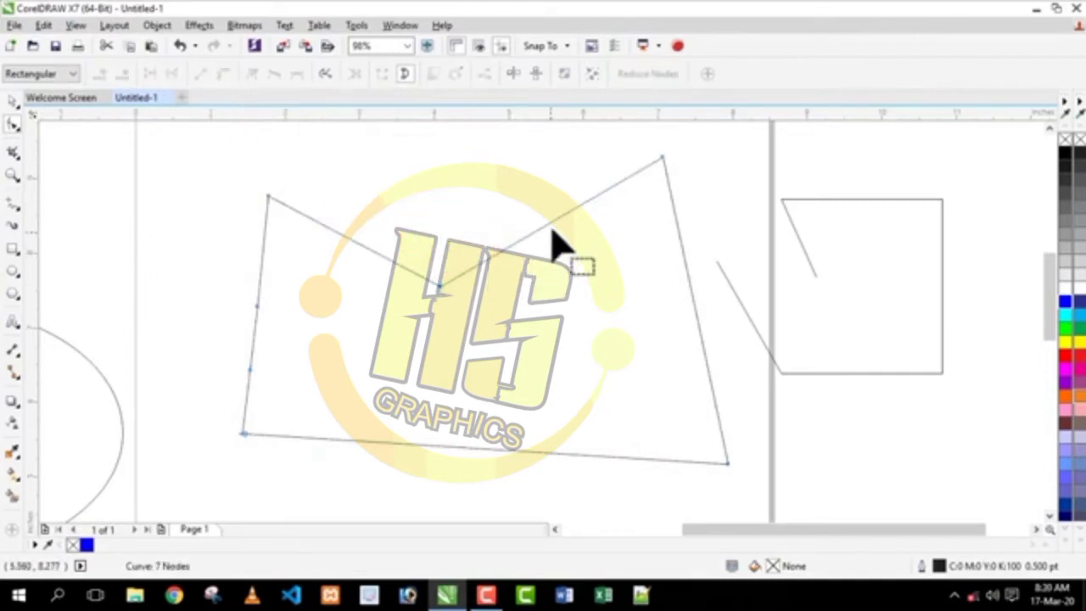
{"action": "left_click_drag", "start_coordinate": [441, 289], "coordinate": [401, 307]}
{"action": "left_click", "coordinate": [462, 208]}
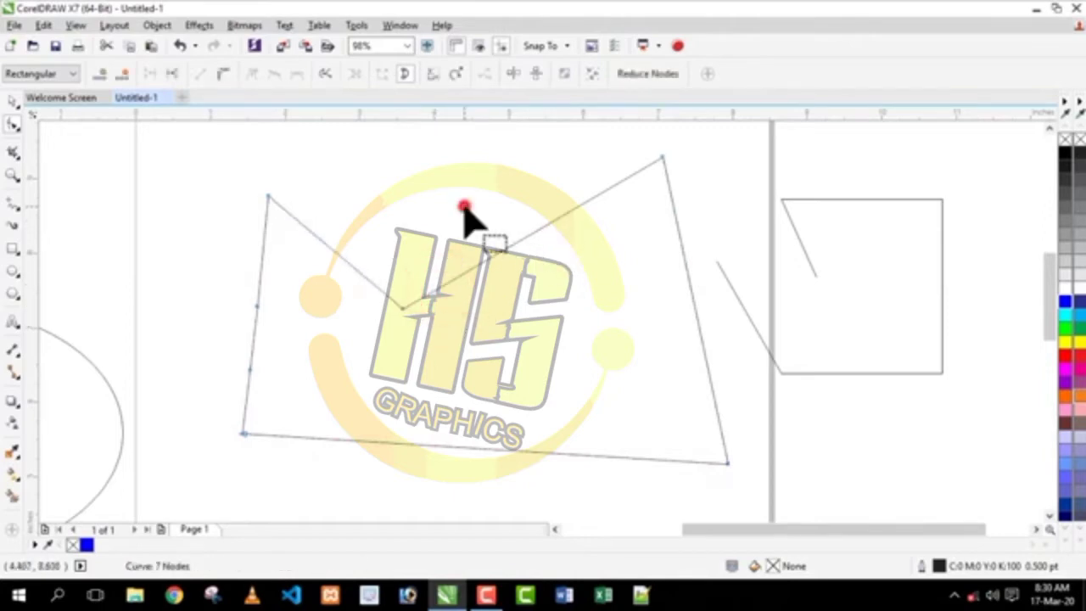
Convert the straight segment between the large shape's notch node and upper-right corner to a curve
{"action": "left_click", "coordinate": [524, 239]}
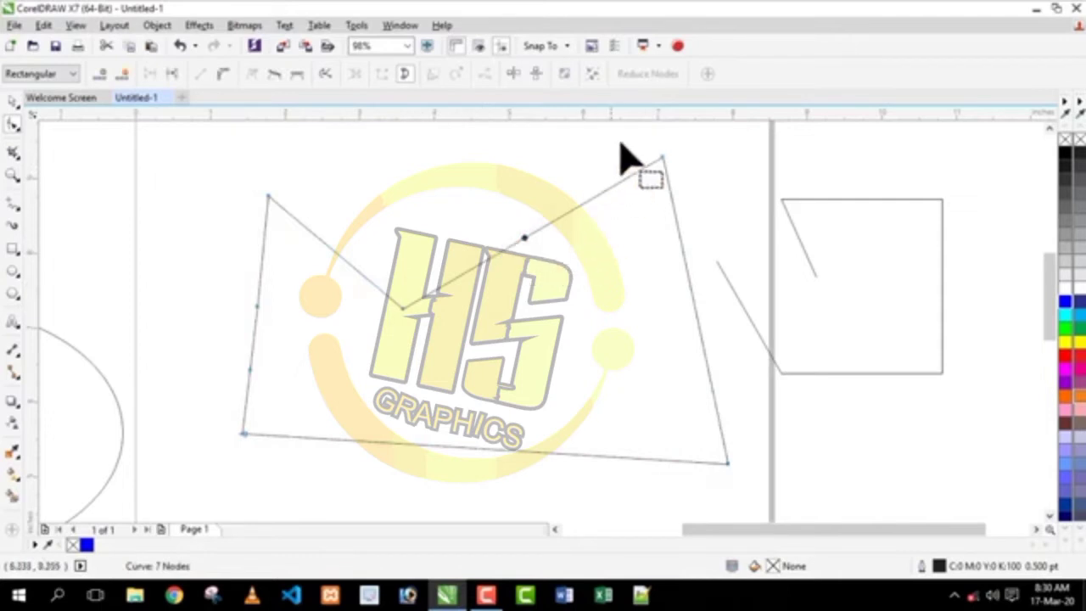
{"action": "left_click", "coordinate": [477, 214]}
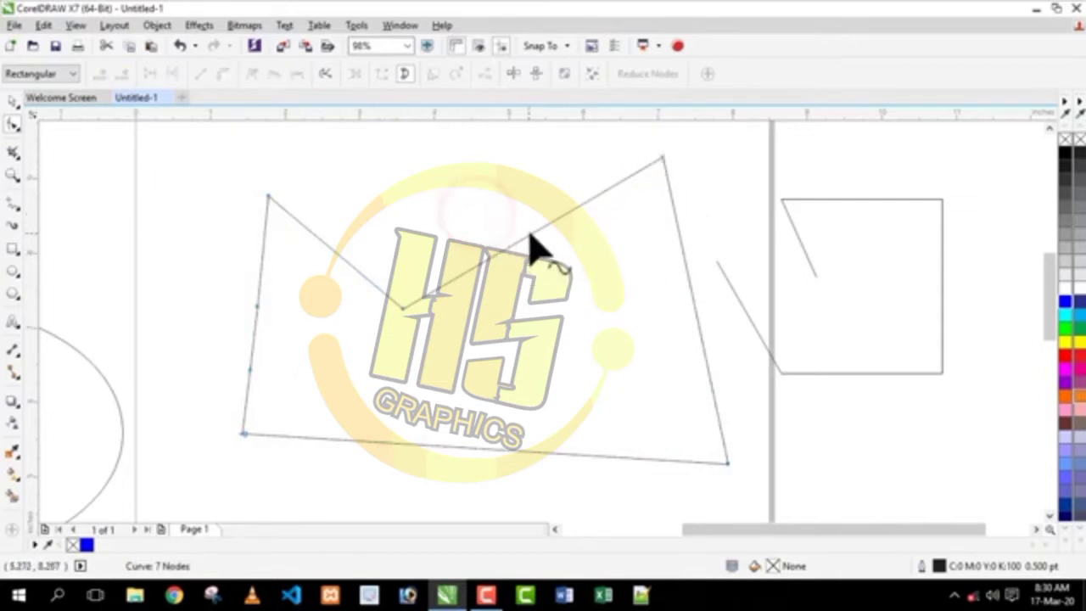
{"action": "left_click", "coordinate": [529, 236]}
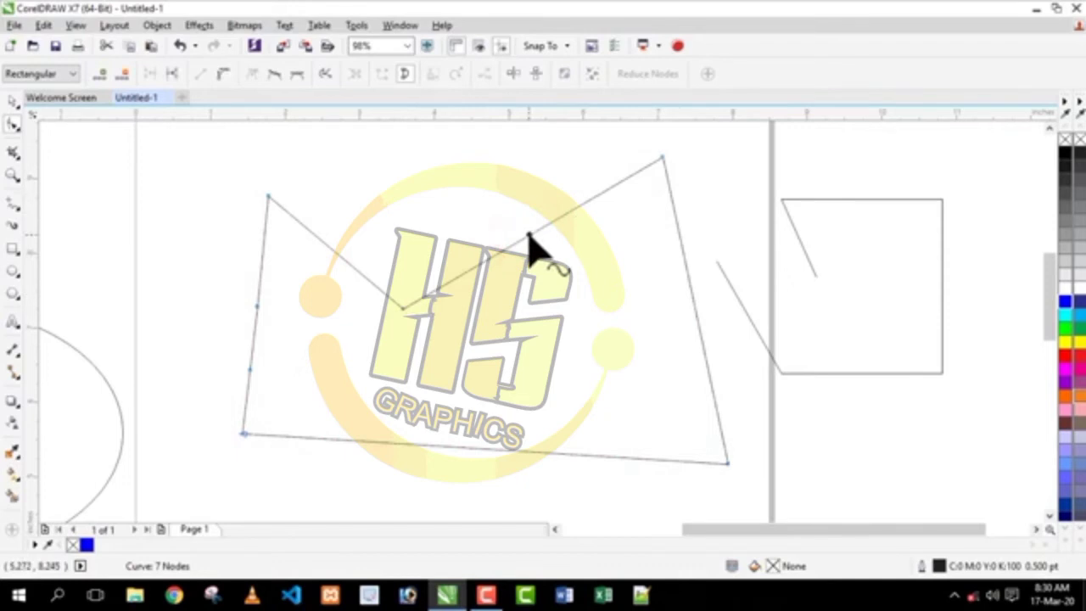
{"action": "left_click", "coordinate": [222, 73]}
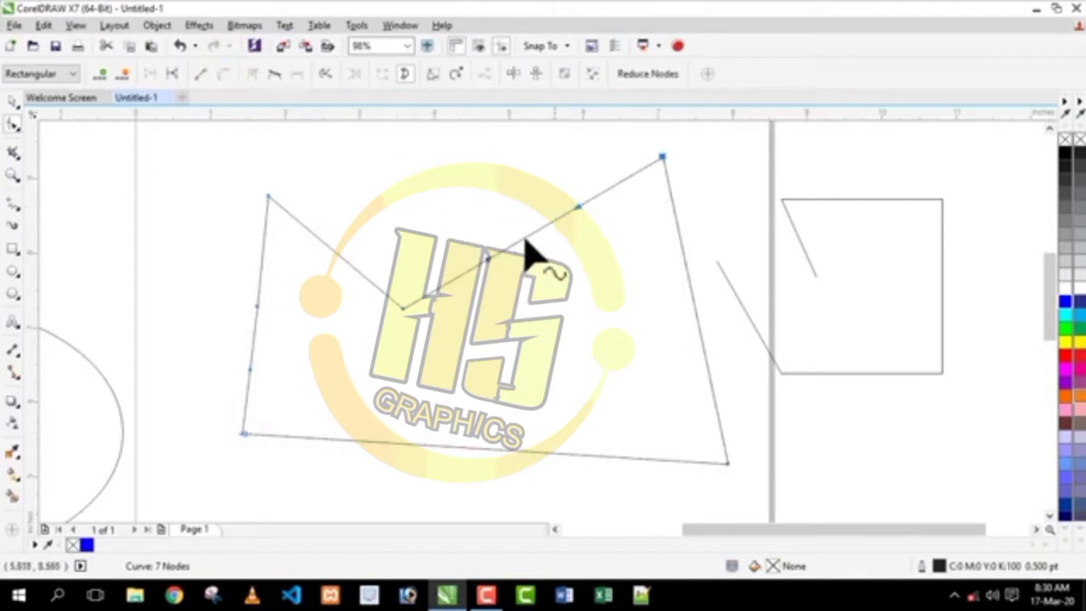
Bend the converted upper segment into an S-curve with its two control handles, and refine it by pulling the curve's middle
{"action": "left_click_drag", "start_coordinate": [488, 259], "coordinate": [620, 277]}
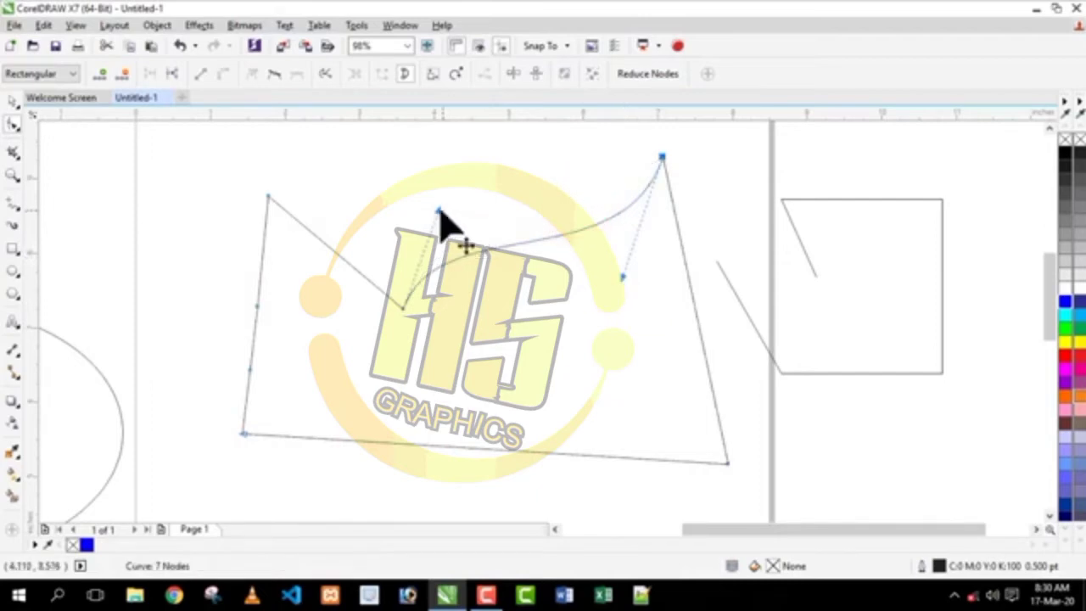
{"action": "left_click_drag", "start_coordinate": [436, 209], "coordinate": [509, 359]}
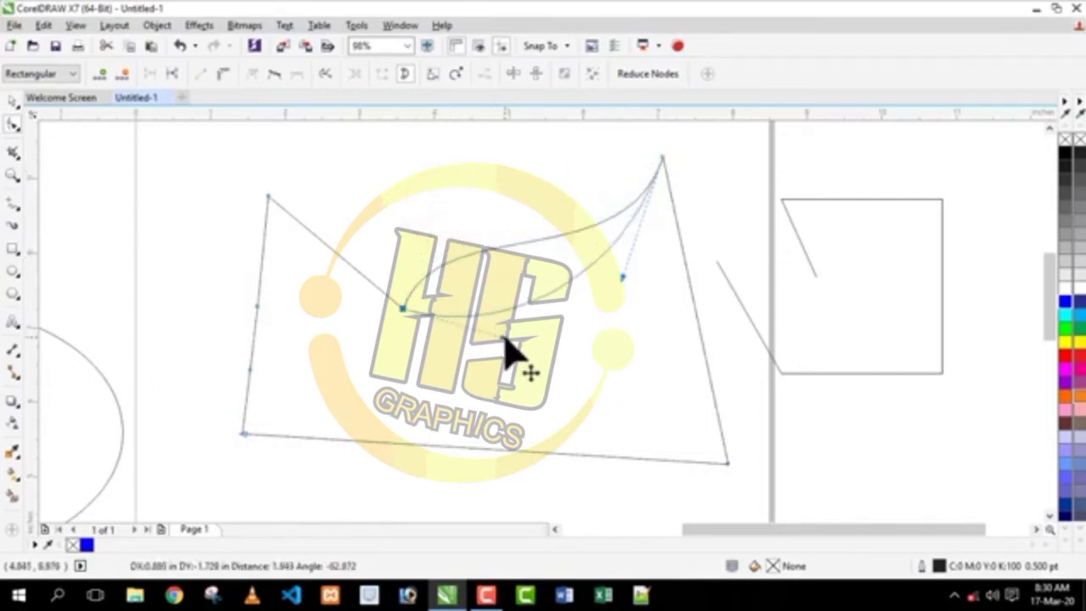
{"action": "left_click", "coordinate": [629, 279]}
{"action": "left_click_drag", "start_coordinate": [641, 283], "coordinate": [534, 168]}
{"action": "left_click_drag", "start_coordinate": [504, 336], "coordinate": [553, 354]}
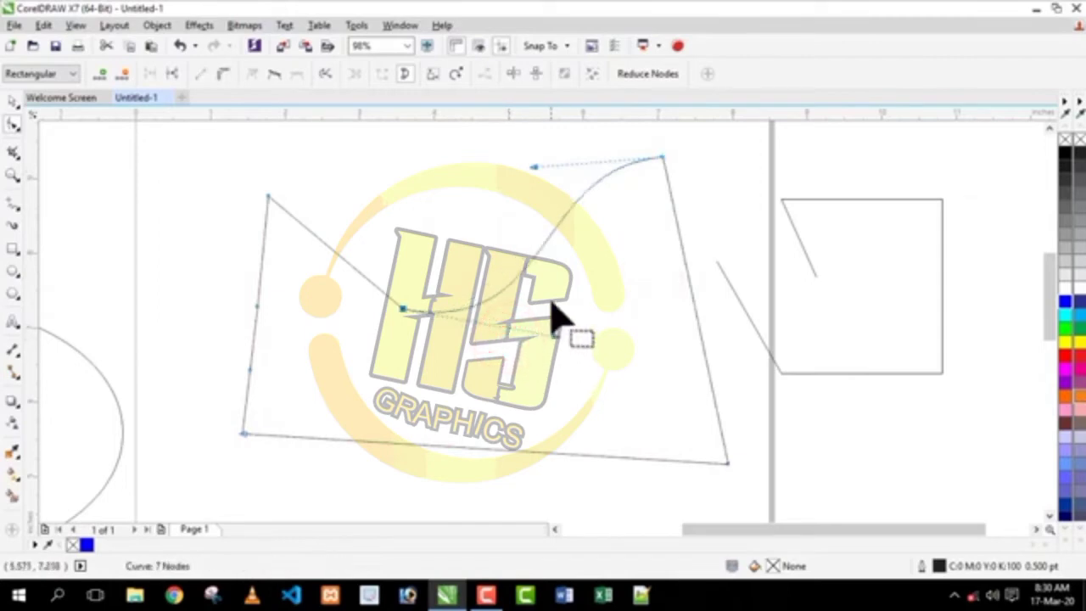
{"action": "left_click", "coordinate": [466, 226]}
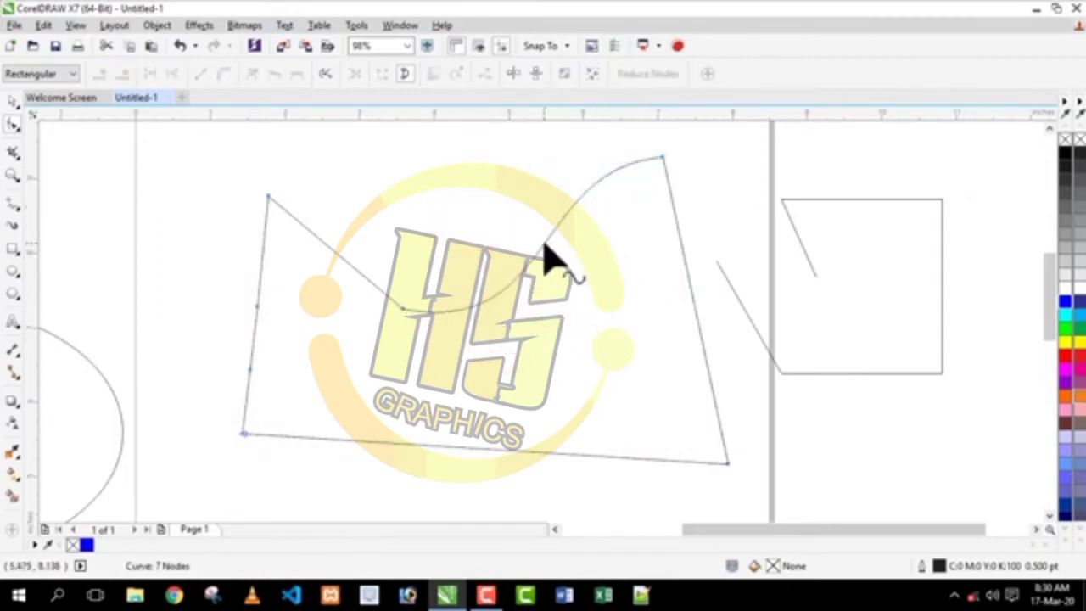
{"action": "left_click_drag", "start_coordinate": [544, 245], "coordinate": [538, 271]}
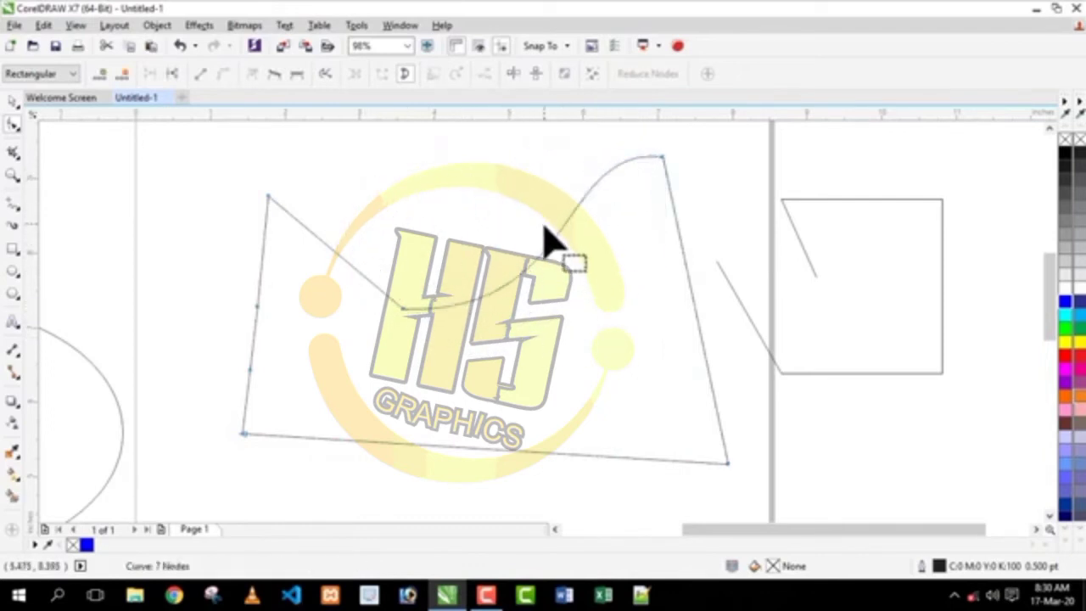
{"action": "left_click", "coordinate": [562, 243]}
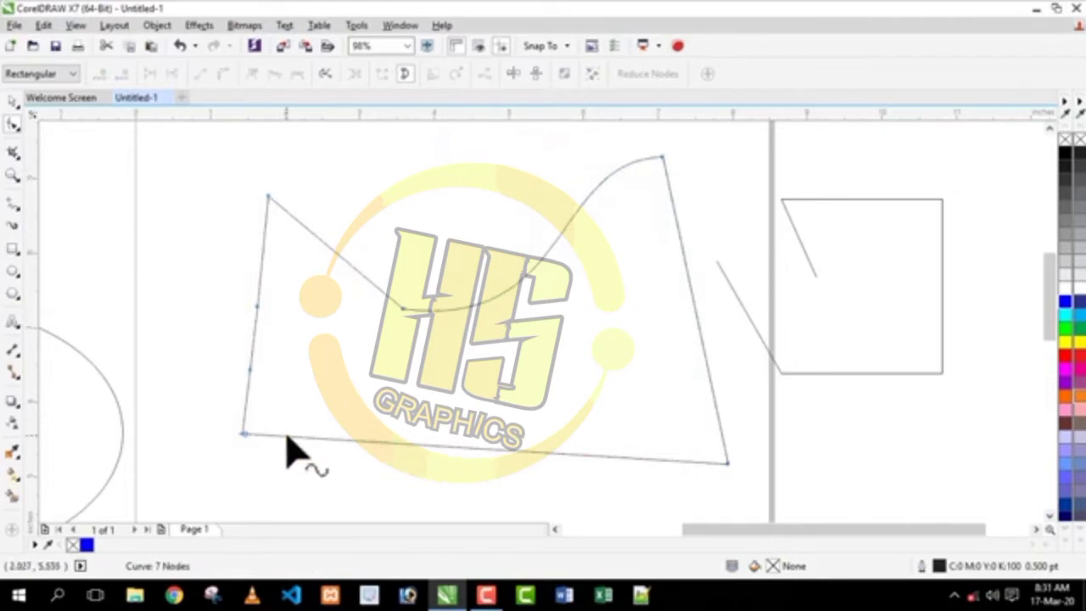
Convert the large shape's lower edge to a curve and bend it upward into a shallow arch
{"action": "left_click", "coordinate": [454, 448]}
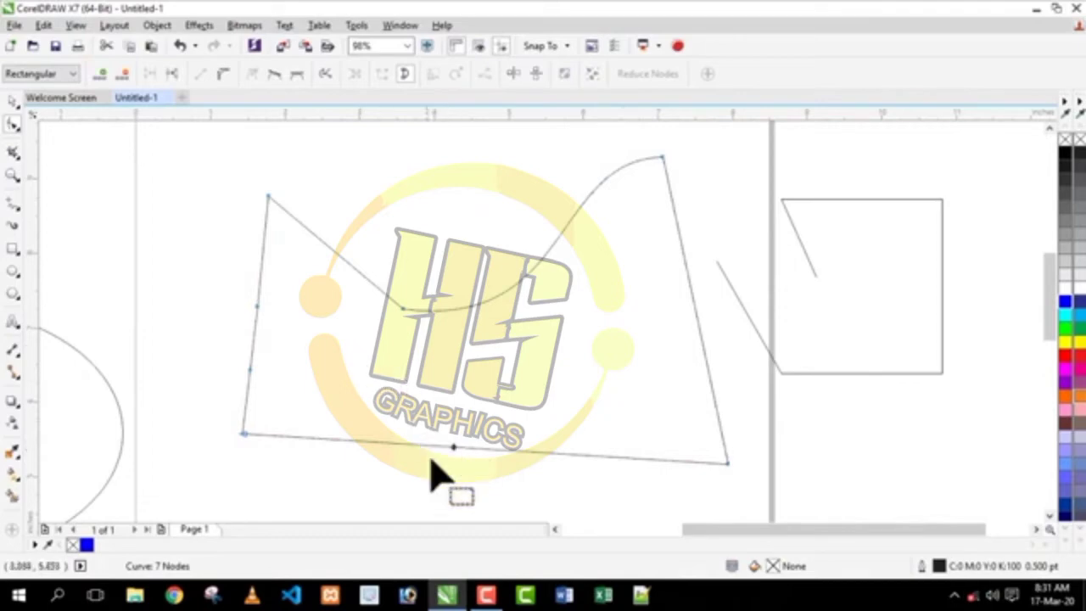
{"action": "left_click", "coordinate": [594, 458]}
{"action": "left_click", "coordinate": [224, 77]}
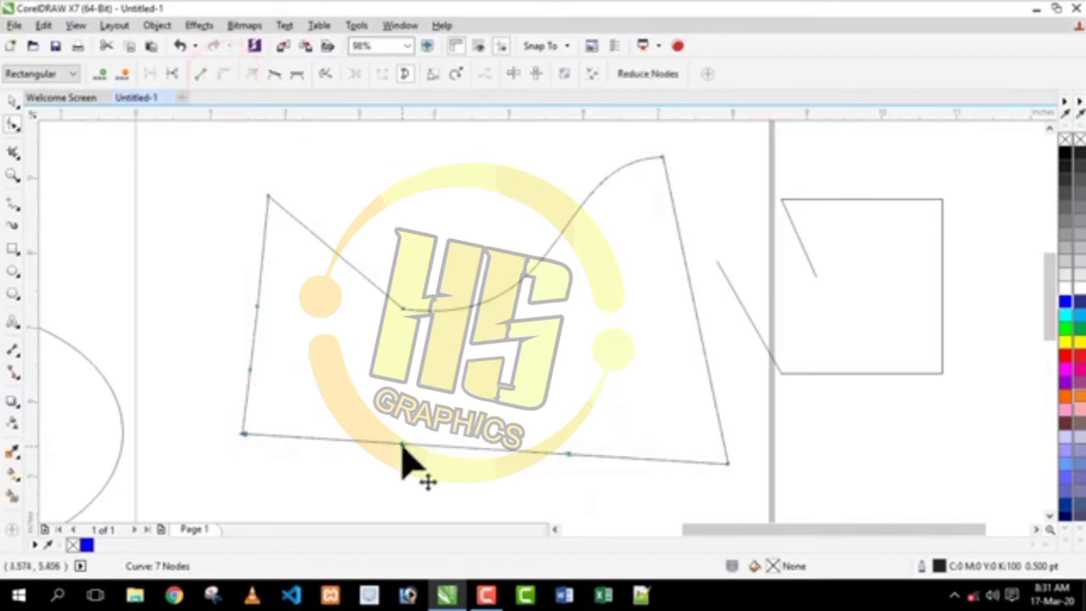
{"action": "left_click_drag", "start_coordinate": [402, 447], "coordinate": [392, 395]}
{"action": "left_click_drag", "start_coordinate": [392, 396], "coordinate": [553, 393]}
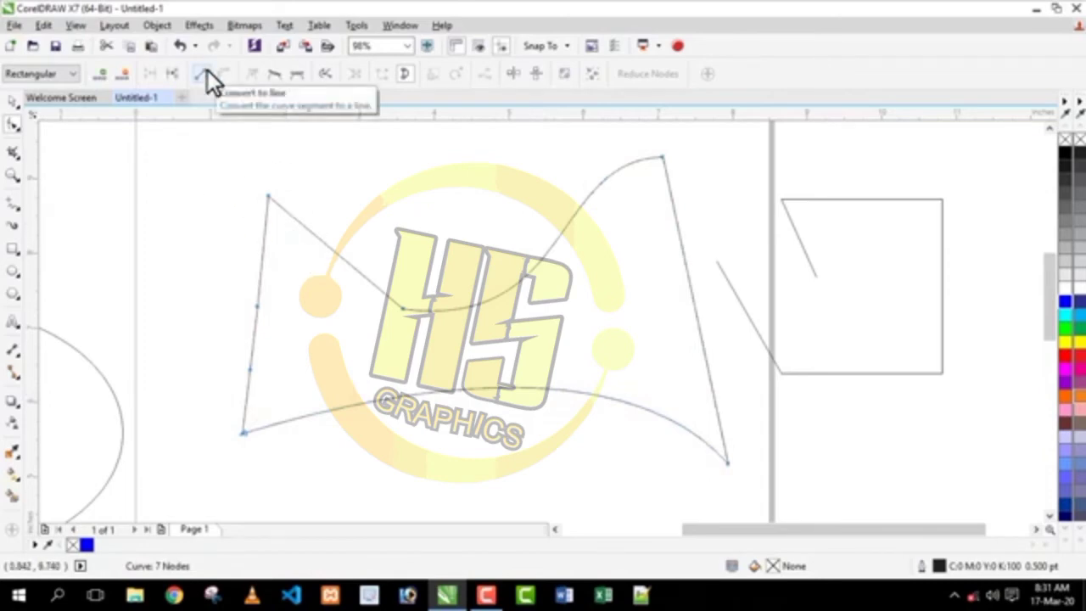
{"action": "left_click_drag", "start_coordinate": [491, 388], "coordinate": [465, 388]}
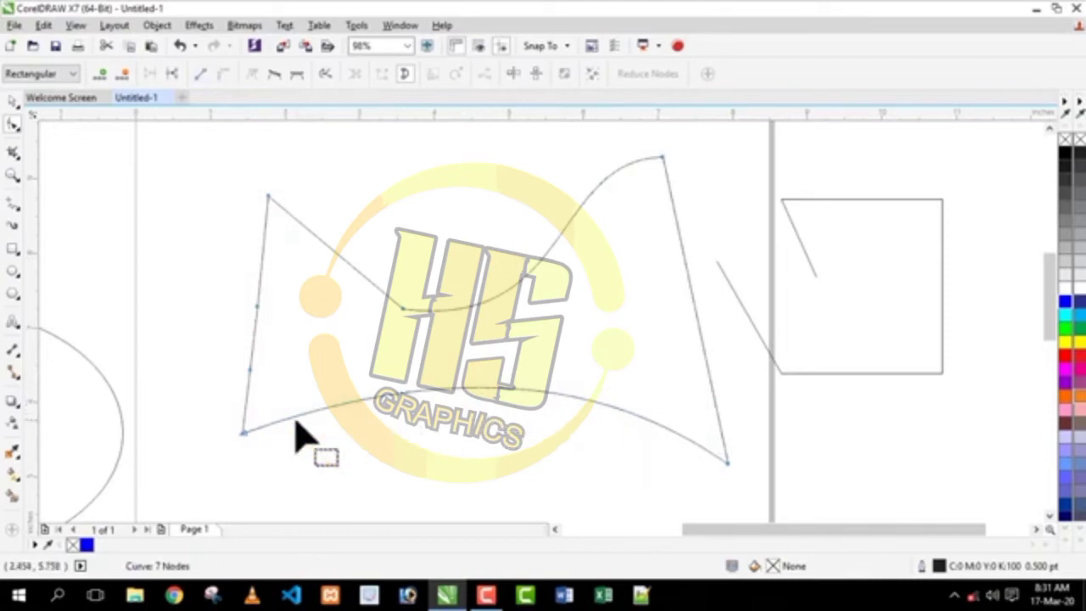
Convert the arched lower edge and the S-shaped upper segment back to straight lines
{"action": "left_click", "coordinate": [485, 388]}
{"action": "left_click", "coordinate": [202, 77]}
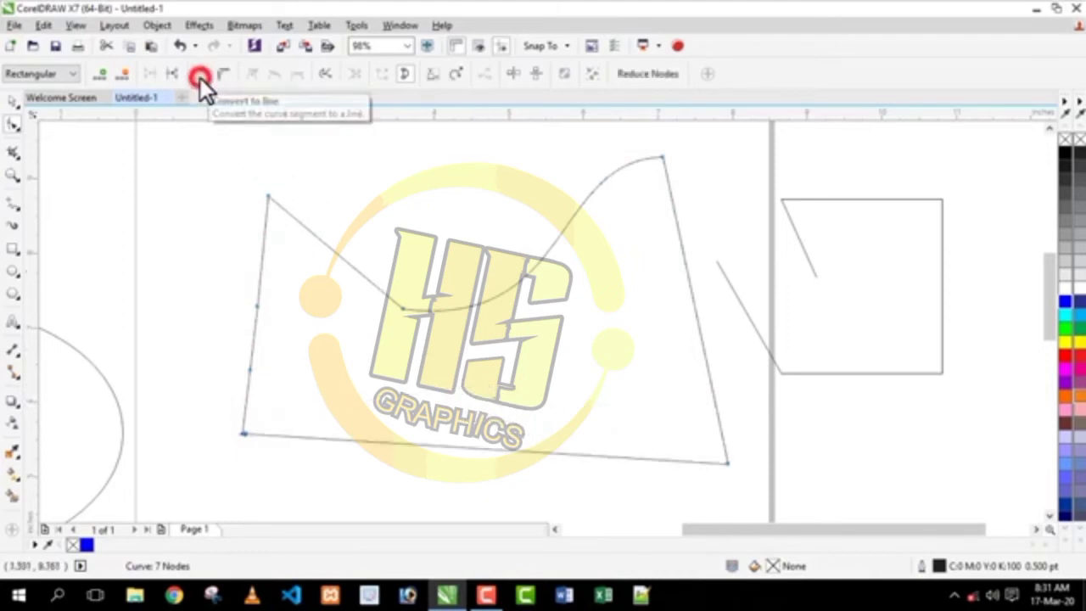
{"action": "left_click", "coordinate": [402, 308]}
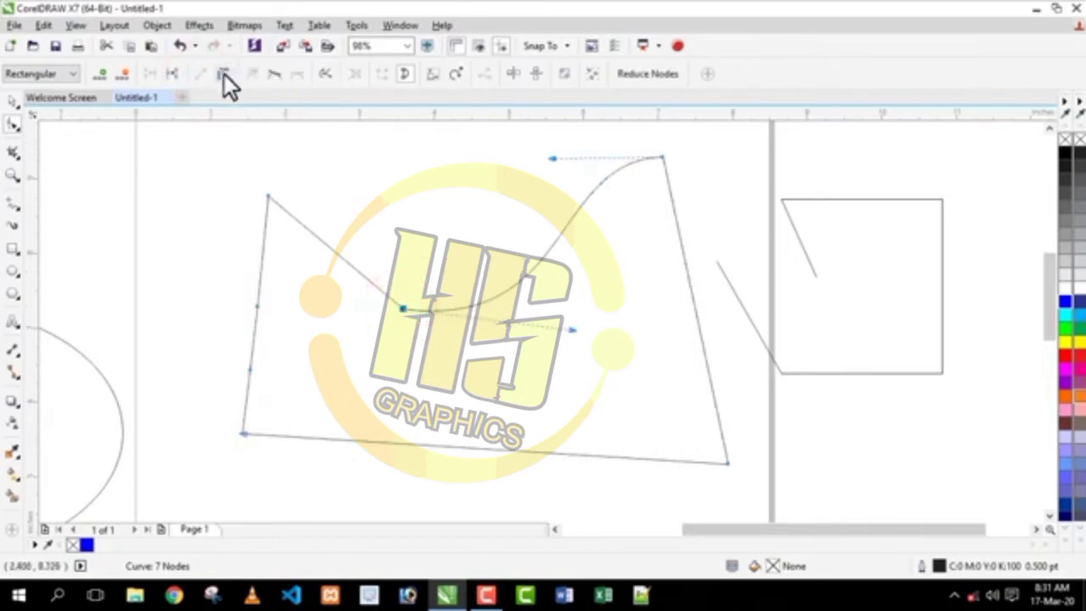
{"action": "left_click", "coordinate": [546, 256]}
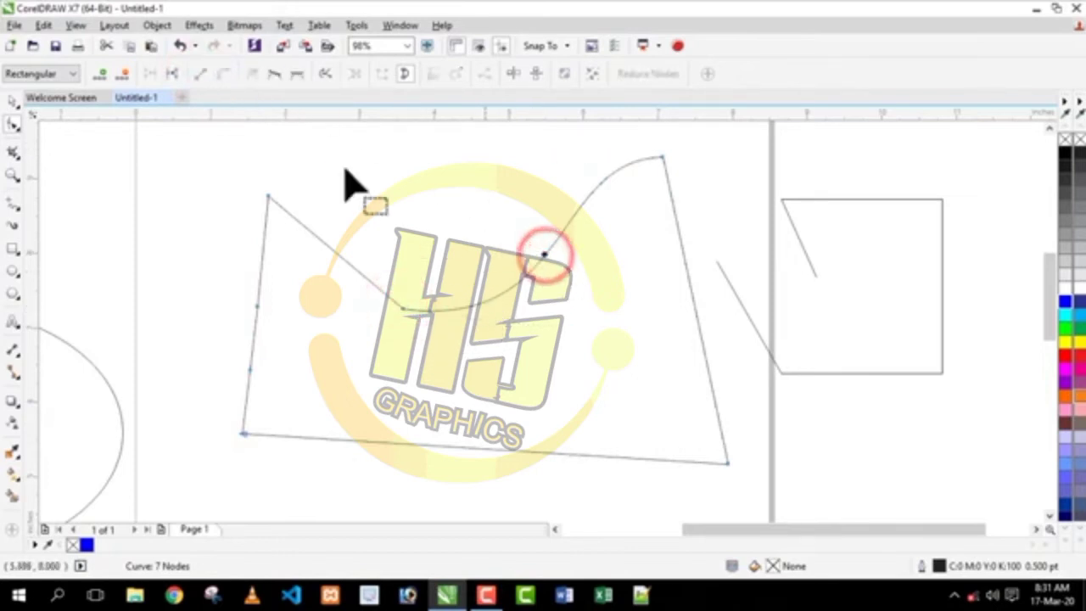
{"action": "left_click", "coordinate": [203, 74]}
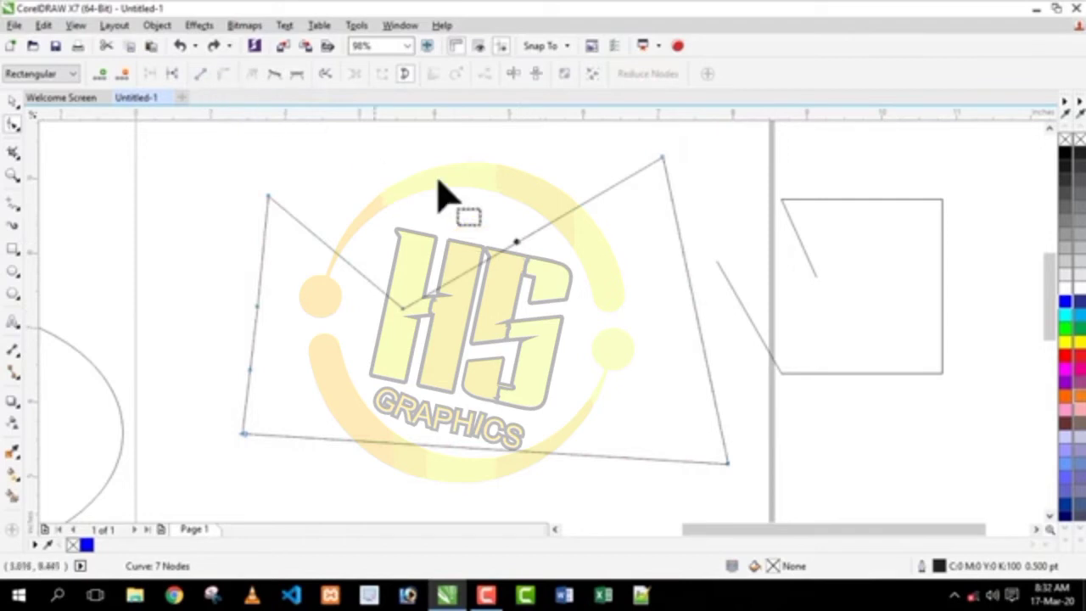
Curve the segment between the notch node and upper-right corner, moving its left handle up and its right handle down
{"action": "left_click", "coordinate": [517, 243]}
{"action": "left_click", "coordinate": [401, 309]}
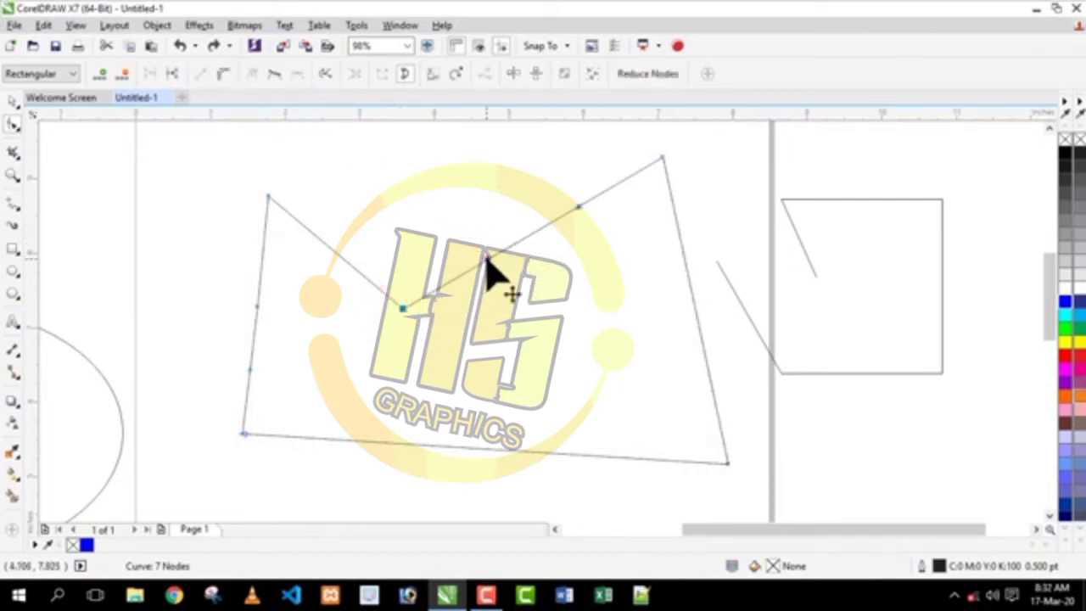
{"action": "left_click_drag", "start_coordinate": [486, 257], "coordinate": [445, 225]}
{"action": "left_click_drag", "start_coordinate": [577, 213], "coordinate": [626, 279]}
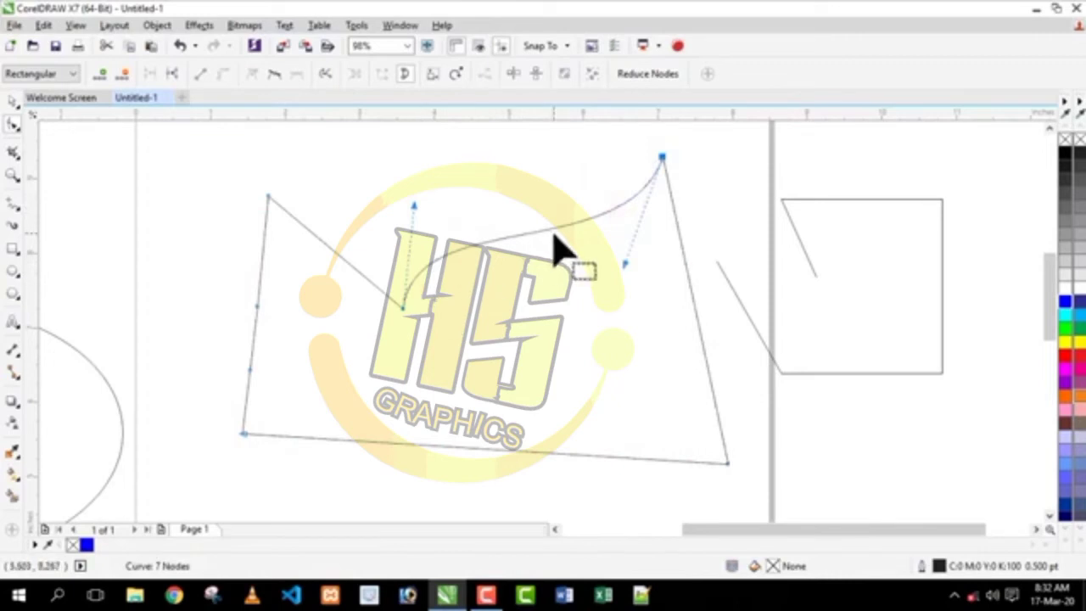
Add a node in the middle of the large shape's lower edge and pull it upward
{"action": "left_click", "coordinate": [465, 445]}
{"action": "left_click", "coordinate": [468, 445]}
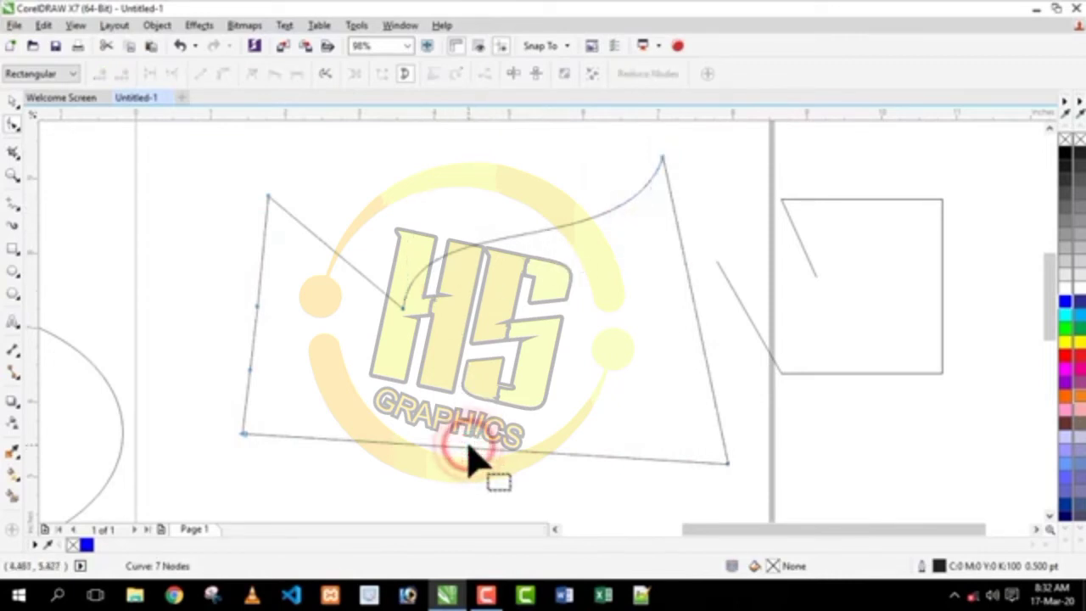
{"action": "double_click", "coordinate": [468, 447]}
{"action": "left_click_drag", "start_coordinate": [470, 447], "coordinate": [471, 396]}
Add a node in the middle of the curved upper segment and adjust its control handles to make the curve wavy
{"action": "left_click", "coordinate": [528, 228]}
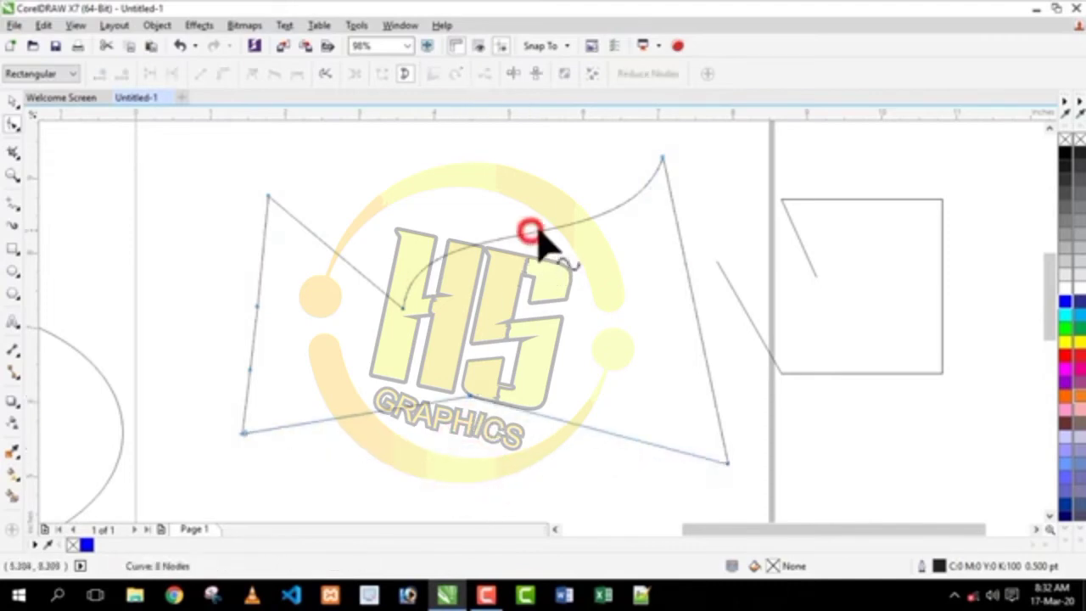
{"action": "double_click", "coordinate": [536, 230]}
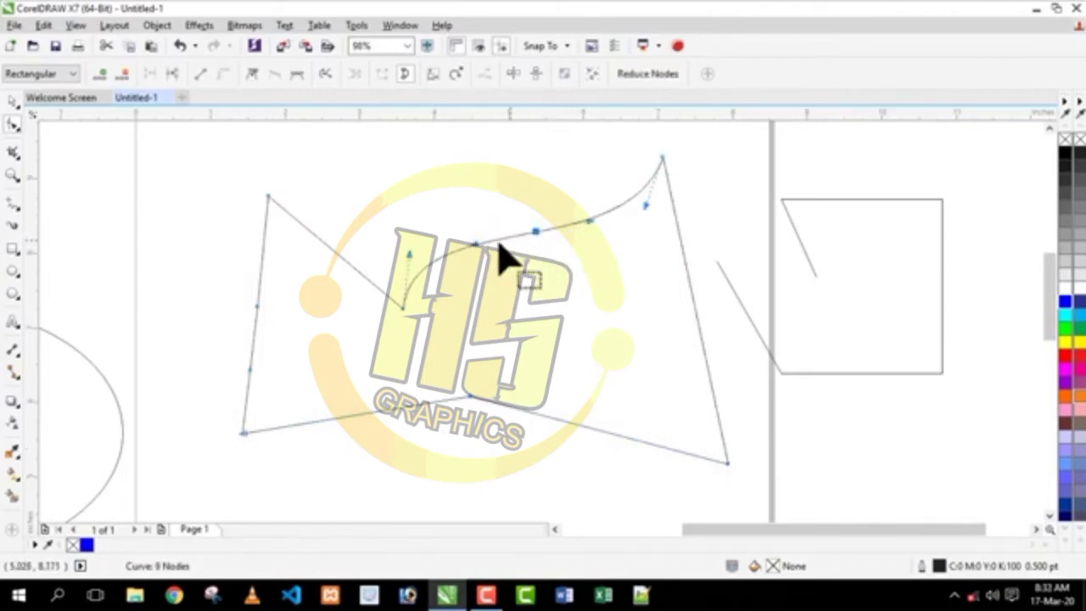
{"action": "left_click_drag", "start_coordinate": [609, 183], "coordinate": [611, 188]}
{"action": "left_click_drag", "start_coordinate": [592, 222], "coordinate": [589, 249]}
{"action": "left_click_drag", "start_coordinate": [476, 215], "coordinate": [493, 287]}
Add a node on each half of the large shape's lower edge and pull both downward
{"action": "left_click", "coordinate": [340, 416]}
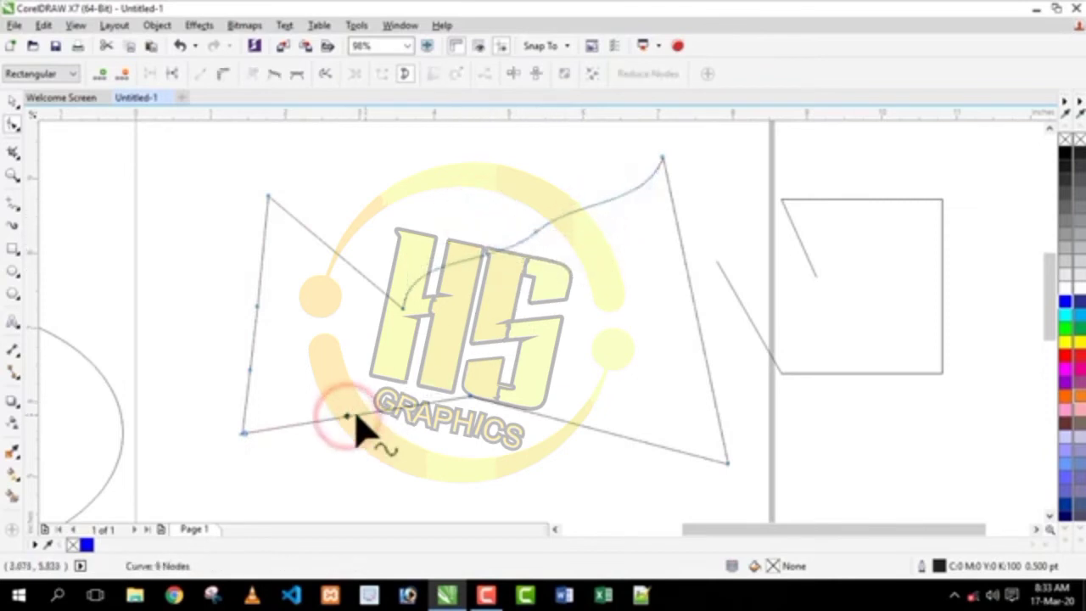
{"action": "double_click", "coordinate": [348, 421]}
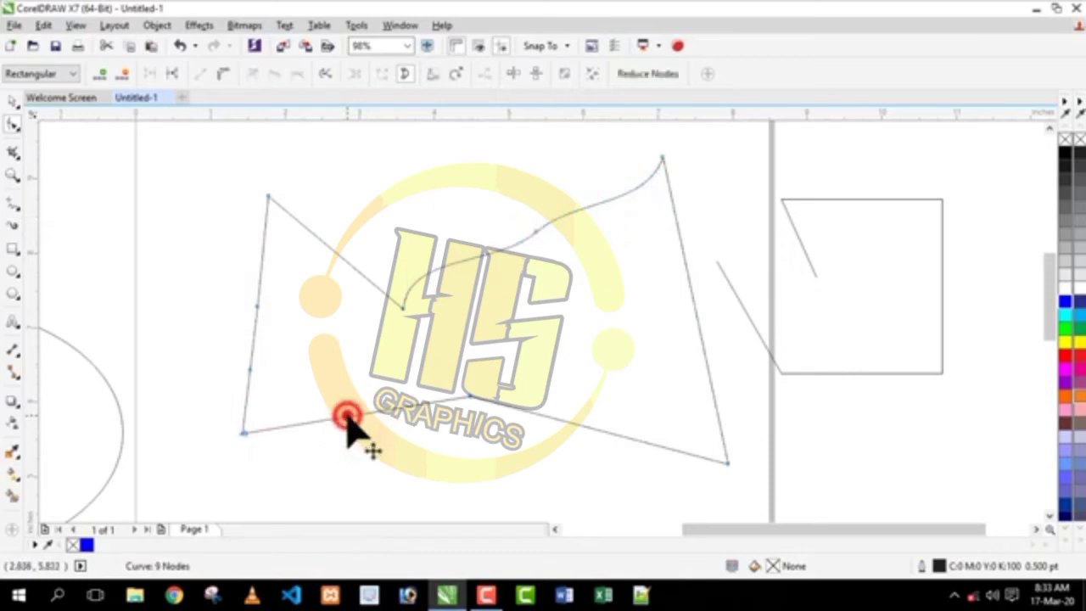
{"action": "left_click_drag", "start_coordinate": [348, 422], "coordinate": [356, 473]}
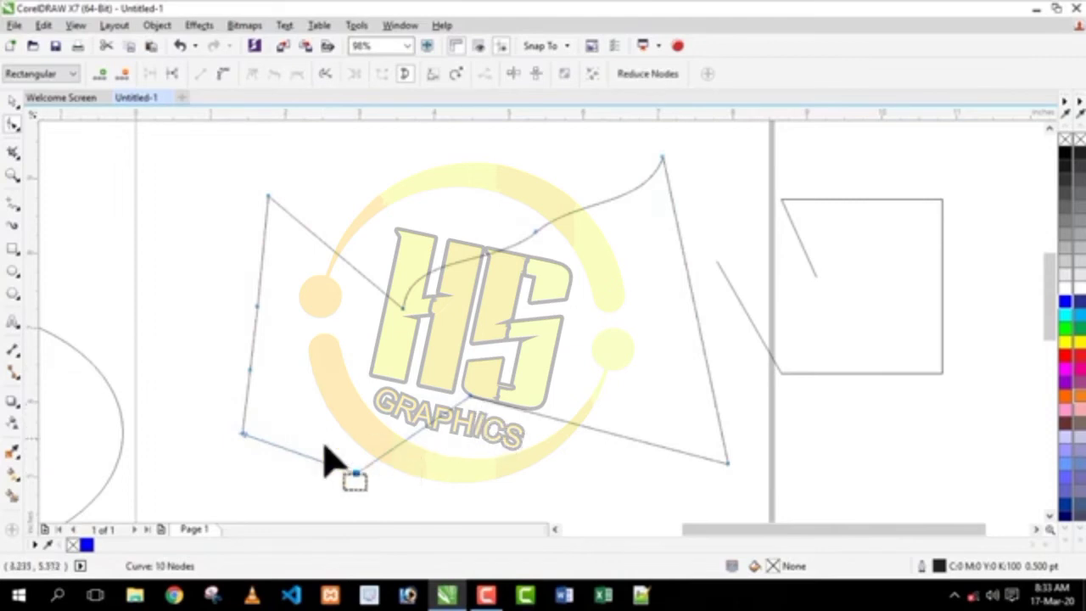
{"action": "double_click", "coordinate": [605, 431]}
{"action": "mouse_move", "coordinate": [605, 431]}
{"action": "left_mouse_down"}
{"action": "mouse_move", "coordinate": [599, 371]}
{"action": "mouse_move", "coordinate": [596, 451]}
{"action": "left_mouse_up"}
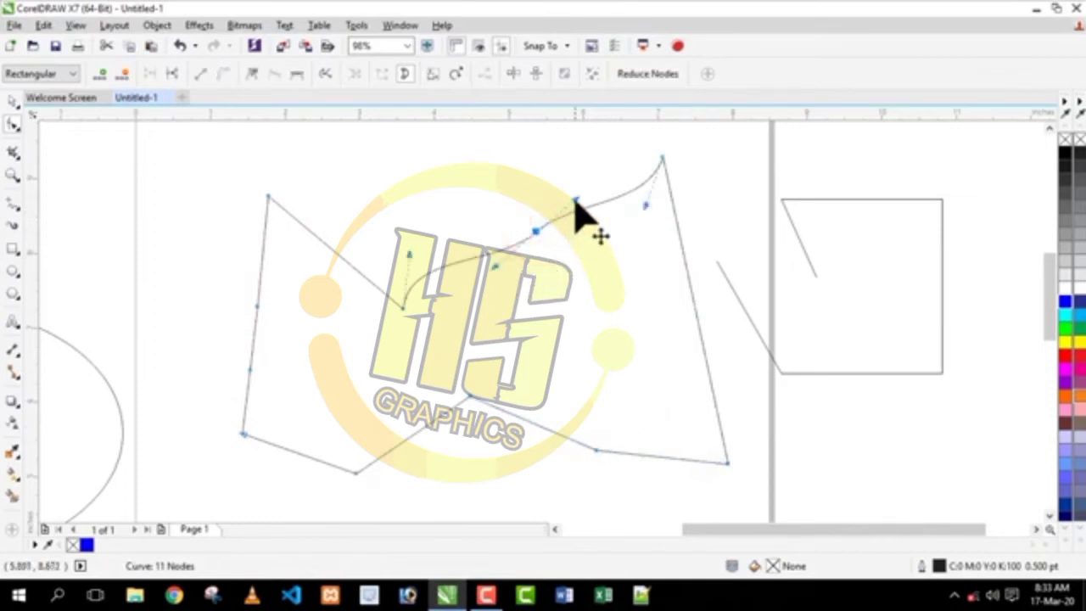
Reshape the upper curve by swinging the middle node's right handle downward and slightly adjusting the upper-right corner's handle
{"action": "left_click_drag", "start_coordinate": [579, 202], "coordinate": [603, 257]}
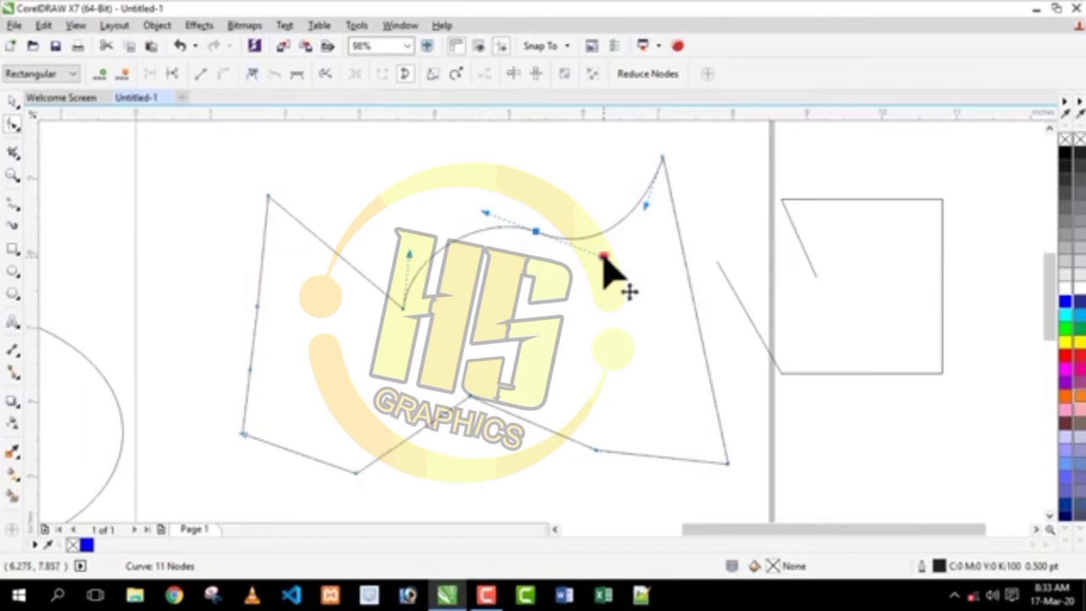
{"action": "left_click_drag", "start_coordinate": [604, 257], "coordinate": [594, 275]}
{"action": "mouse_move", "coordinate": [645, 207]}
{"action": "left_mouse_down"}
{"action": "mouse_move", "coordinate": [666, 251]}
{"action": "mouse_move", "coordinate": [648, 203]}
{"action": "left_mouse_up"}
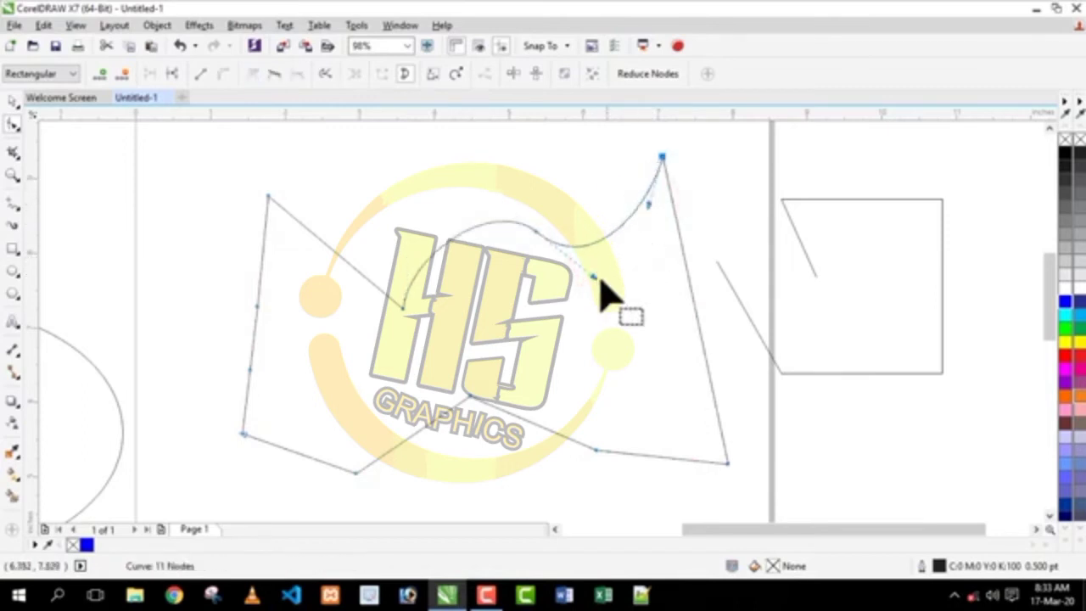
{"action": "left_click_drag", "start_coordinate": [593, 277], "coordinate": [585, 255]}
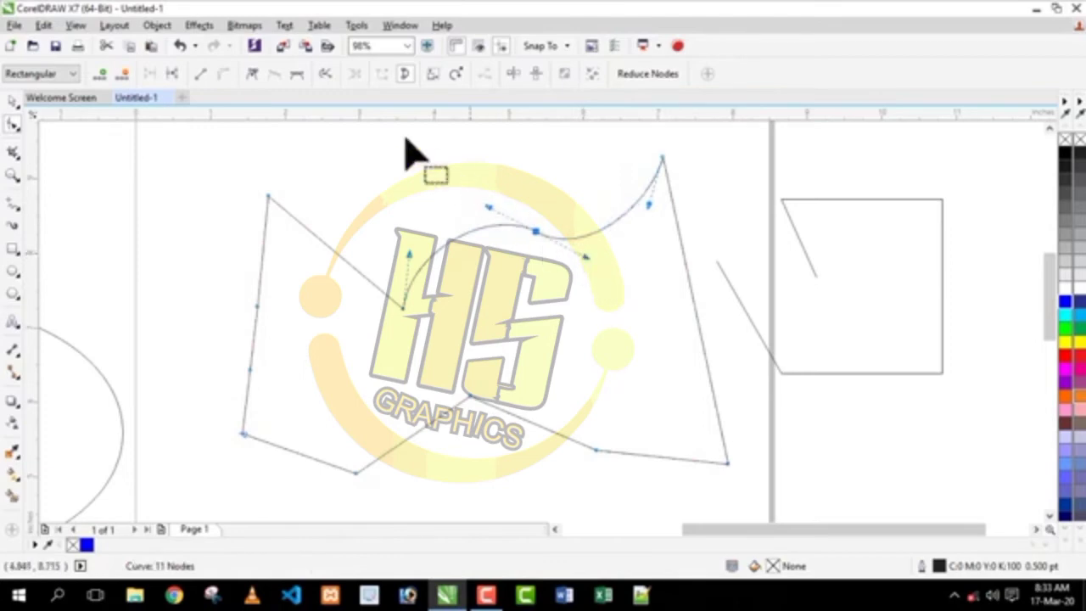
Make the upper curve's middle node a cusp, then point its right handle straight up and lengthen its left handle independently
{"action": "left_click", "coordinate": [256, 72]}
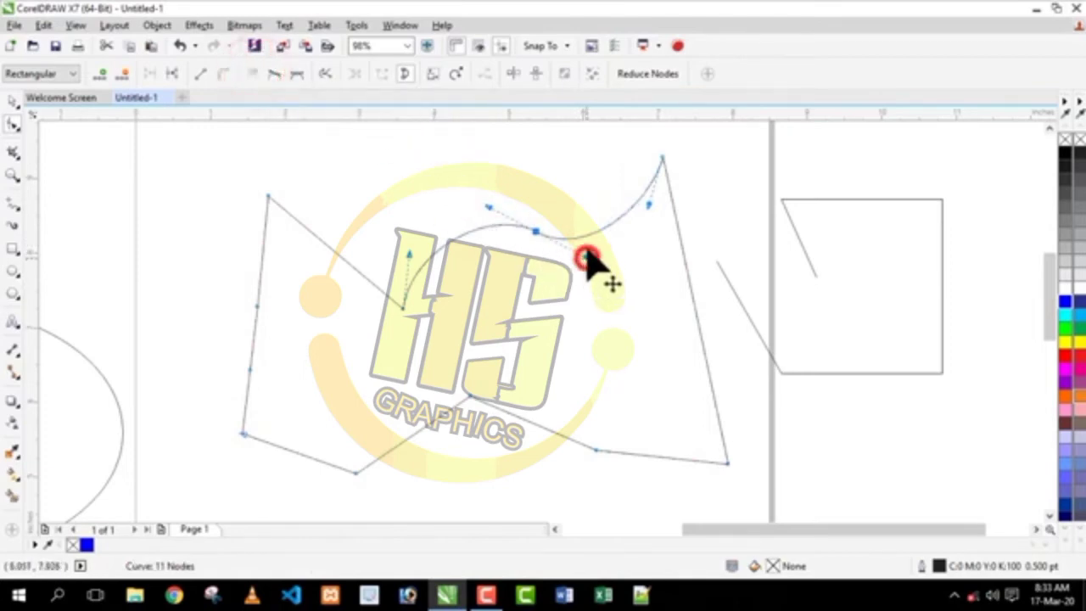
{"action": "left_click_drag", "start_coordinate": [585, 255], "coordinate": [535, 146]}
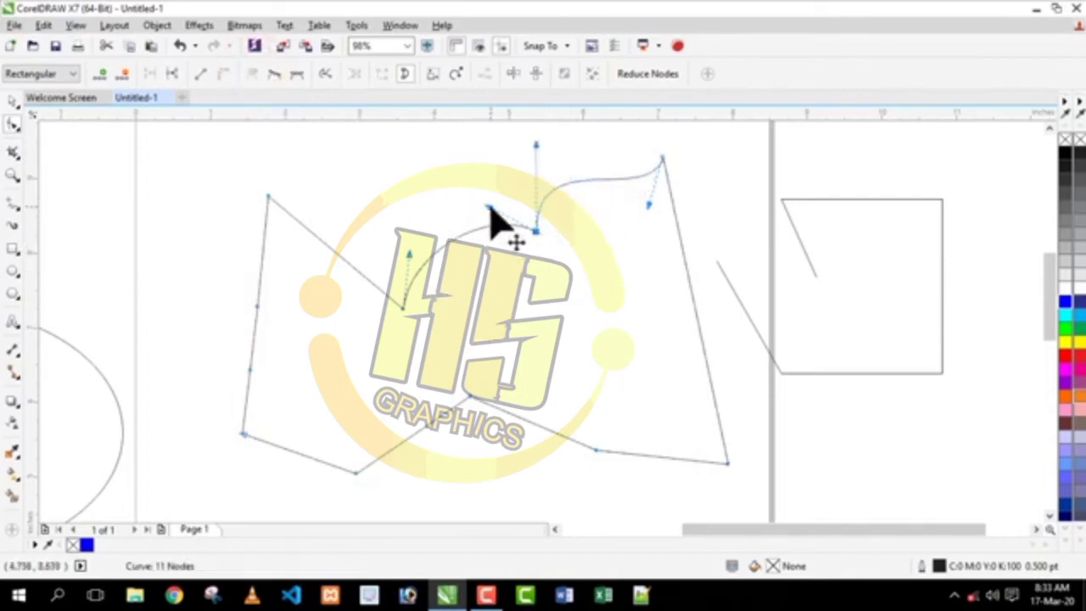
{"action": "left_click_drag", "start_coordinate": [490, 207], "coordinate": [454, 188]}
{"action": "left_click_drag", "start_coordinate": [537, 146], "coordinate": [536, 180]}
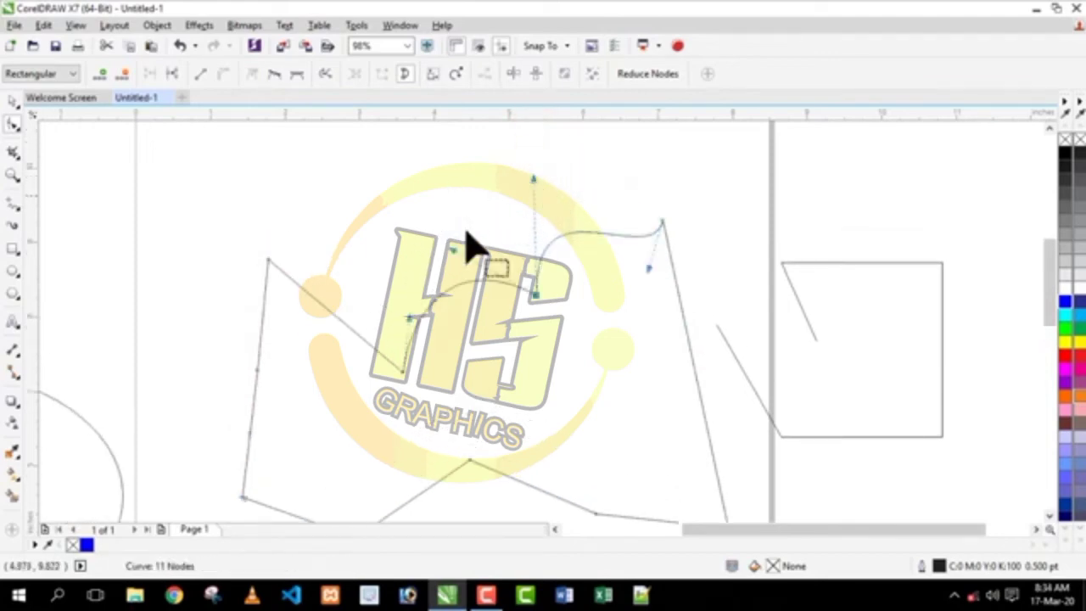
Reselect the cusp node on the upper curve and pull both of its handles further up and to the left
{"action": "left_click", "coordinate": [543, 357]}
{"action": "left_click", "coordinate": [534, 290]}
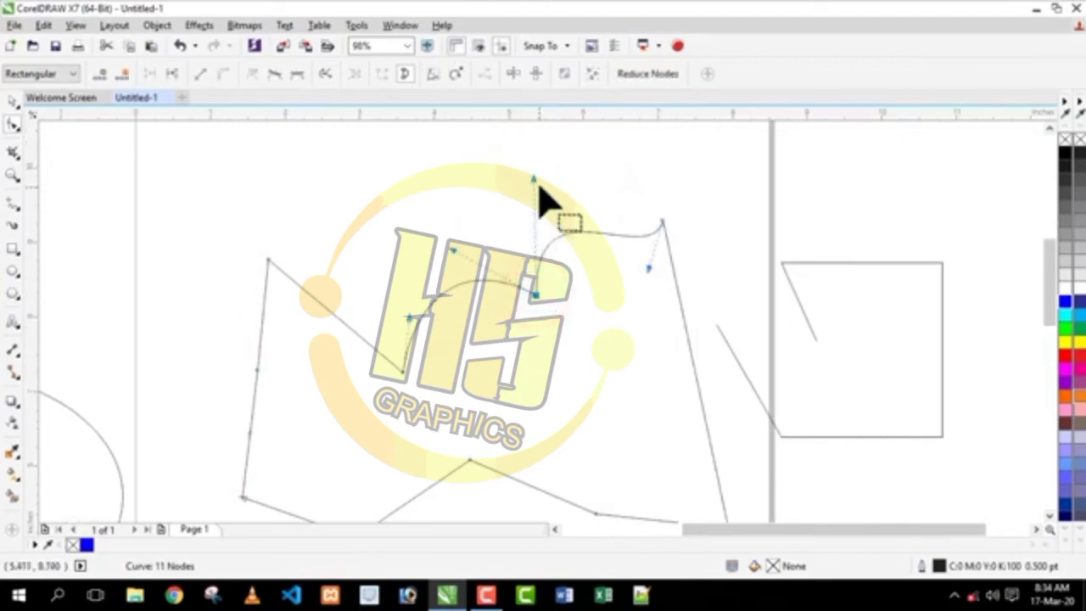
{"action": "left_click_drag", "start_coordinate": [533, 176], "coordinate": [526, 169]}
{"action": "left_click_drag", "start_coordinate": [453, 251], "coordinate": [429, 212]}
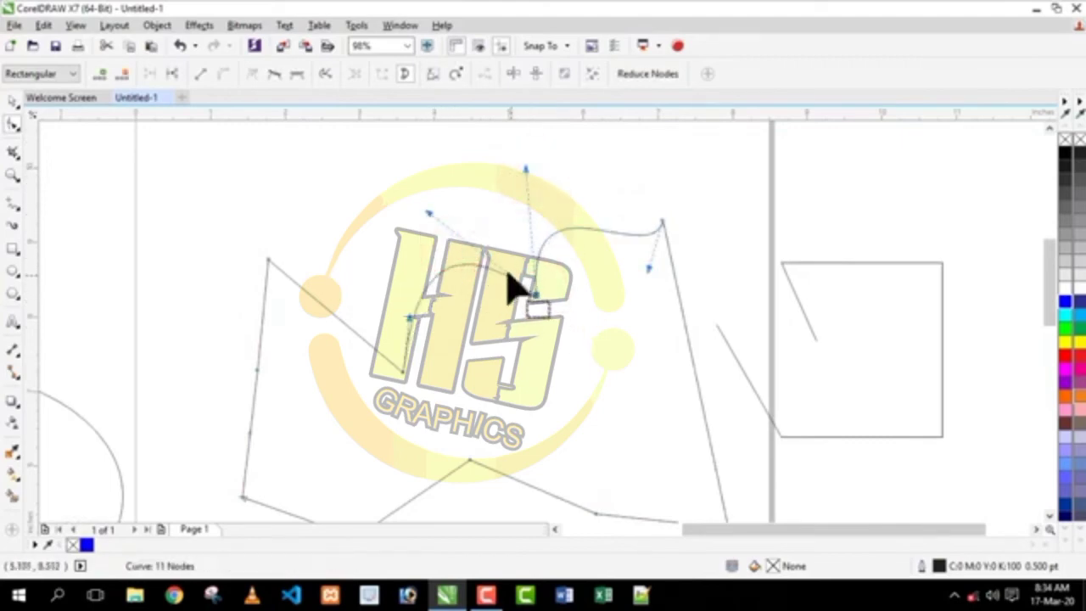
Make the upper curve's middle node smooth and swing its right handle down to the right, shortening it toward a gentler slope
{"action": "left_click", "coordinate": [270, 73]}
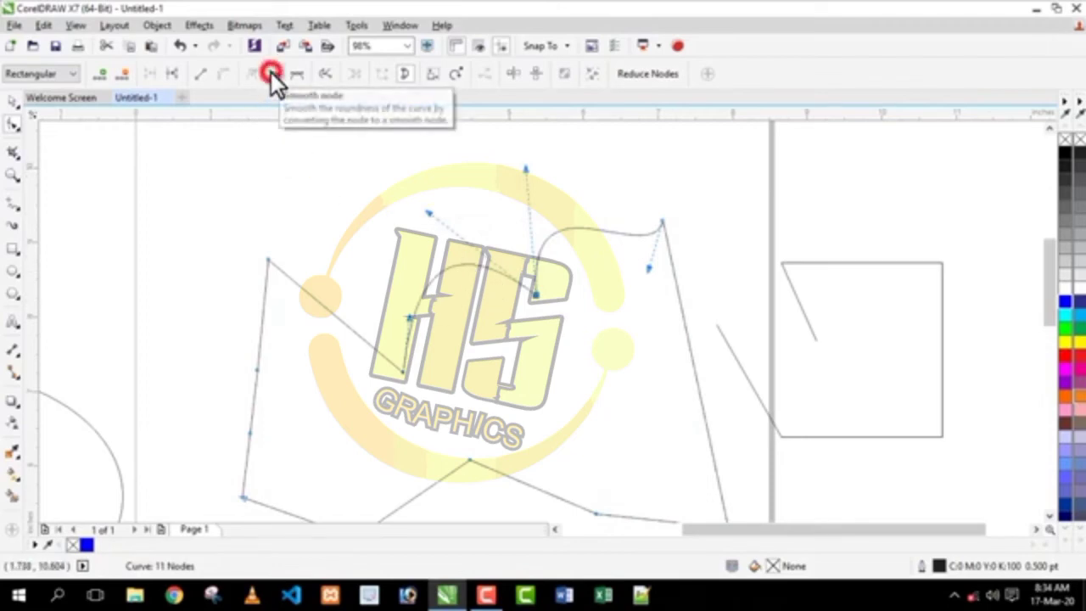
{"action": "left_click_drag", "start_coordinate": [652, 248], "coordinate": [692, 439]}
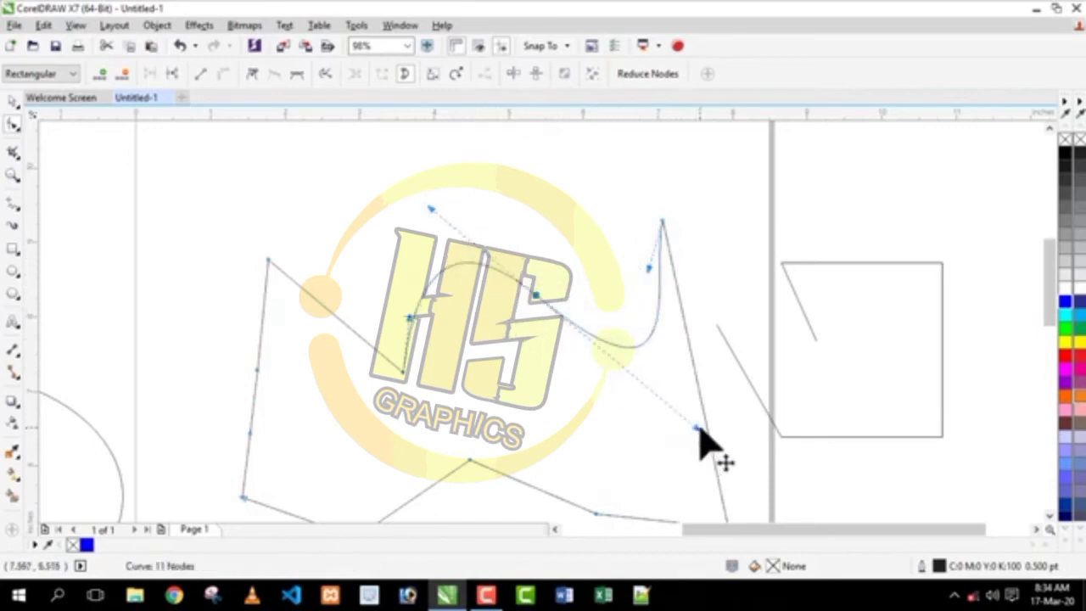
{"action": "left_click_drag", "start_coordinate": [698, 430], "coordinate": [617, 350]}
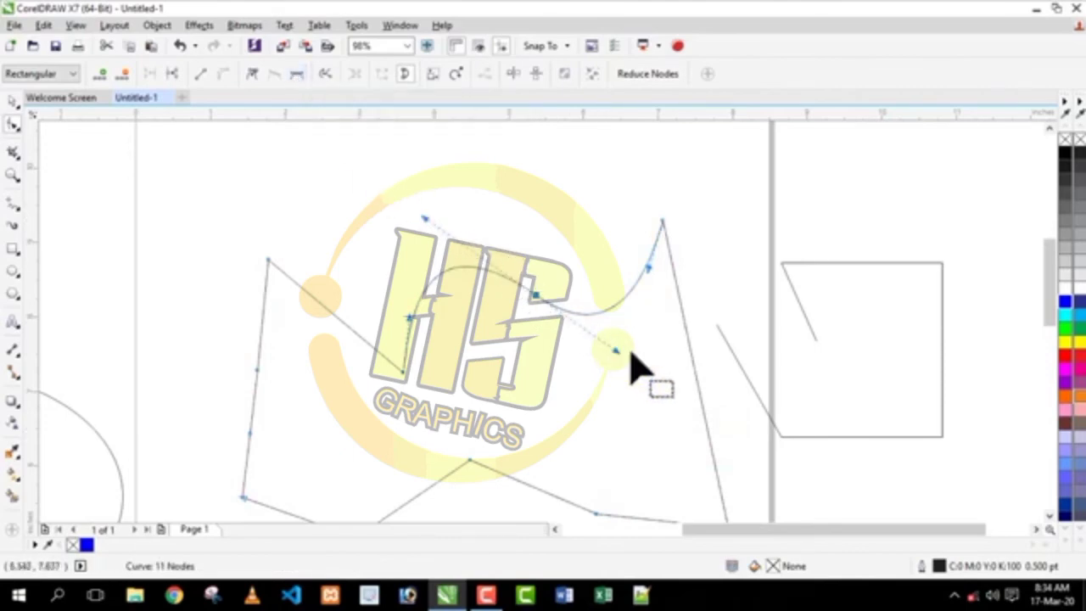
{"action": "left_click_drag", "start_coordinate": [617, 354], "coordinate": [628, 327]}
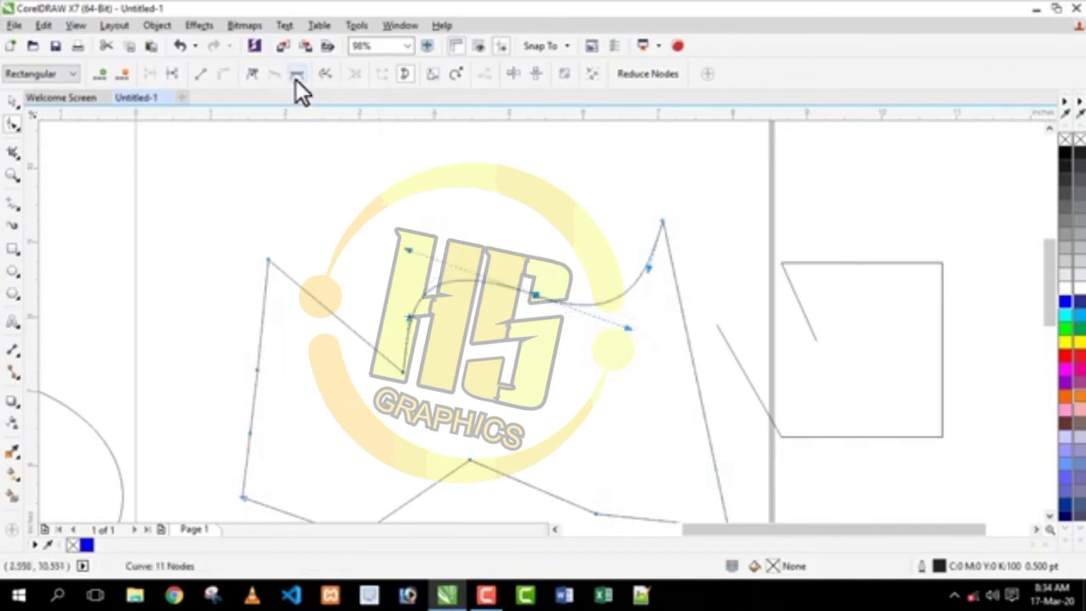
Make the upper curve's middle node symmetrical and swing its handles upright, and return it to smooth with its upper and lower handles readjusted
{"action": "left_click", "coordinate": [296, 79]}
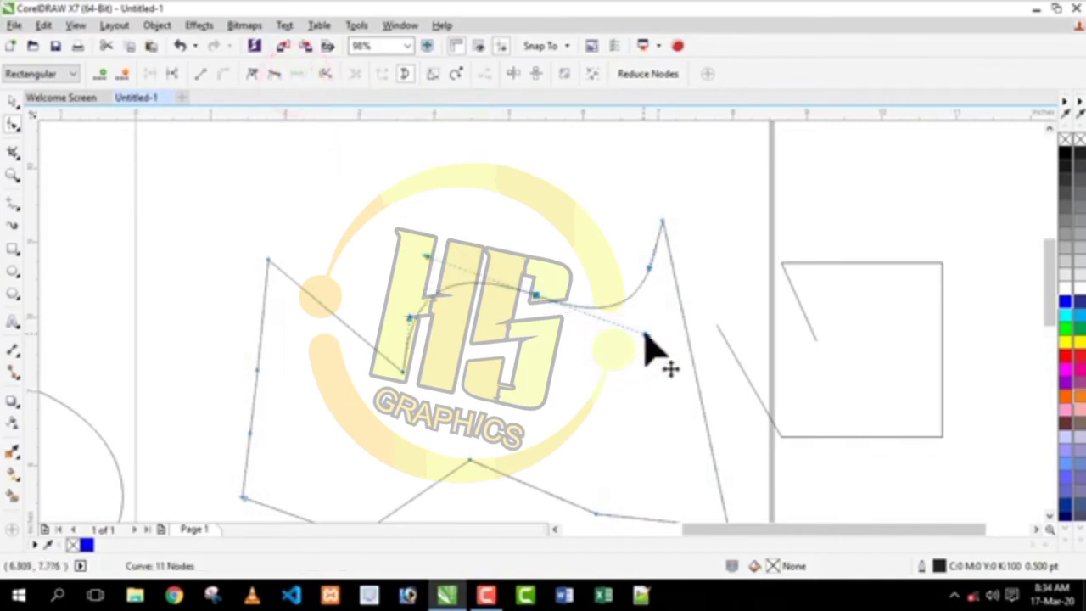
{"action": "left_click_drag", "start_coordinate": [647, 338], "coordinate": [546, 216]}
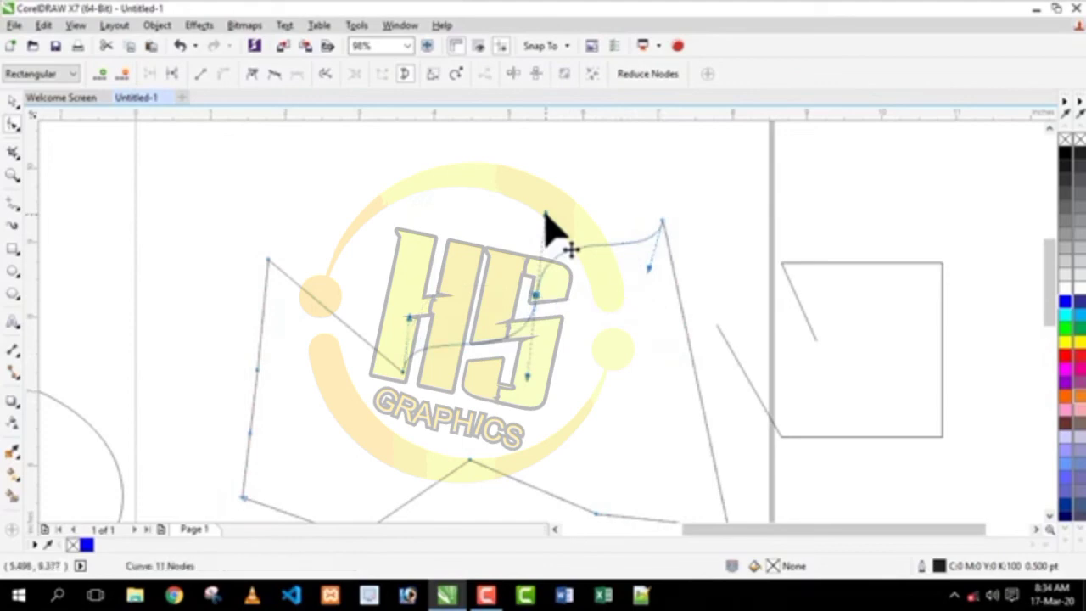
{"action": "left_click", "coordinate": [277, 78]}
{"action": "mouse_move", "coordinate": [546, 216]}
{"action": "left_mouse_down"}
{"action": "mouse_move", "coordinate": [592, 230]}
{"action": "mouse_move", "coordinate": [563, 226]}
{"action": "mouse_move", "coordinate": [566, 199]}
{"action": "mouse_move", "coordinate": [604, 172]}
{"action": "mouse_move", "coordinate": [620, 126]}
{"action": "mouse_move", "coordinate": [609, 187]}
{"action": "mouse_move", "coordinate": [622, 161]}
{"action": "mouse_move", "coordinate": [593, 220]}
{"action": "mouse_move", "coordinate": [614, 189]}
{"action": "left_mouse_up"}
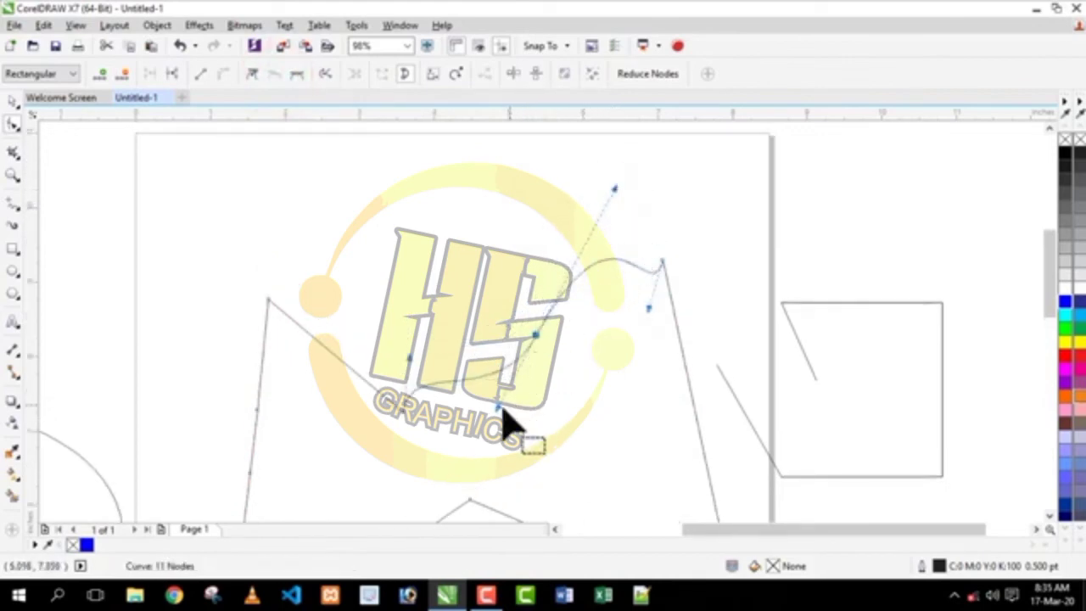
{"action": "left_click_drag", "start_coordinate": [518, 411], "coordinate": [548, 407]}
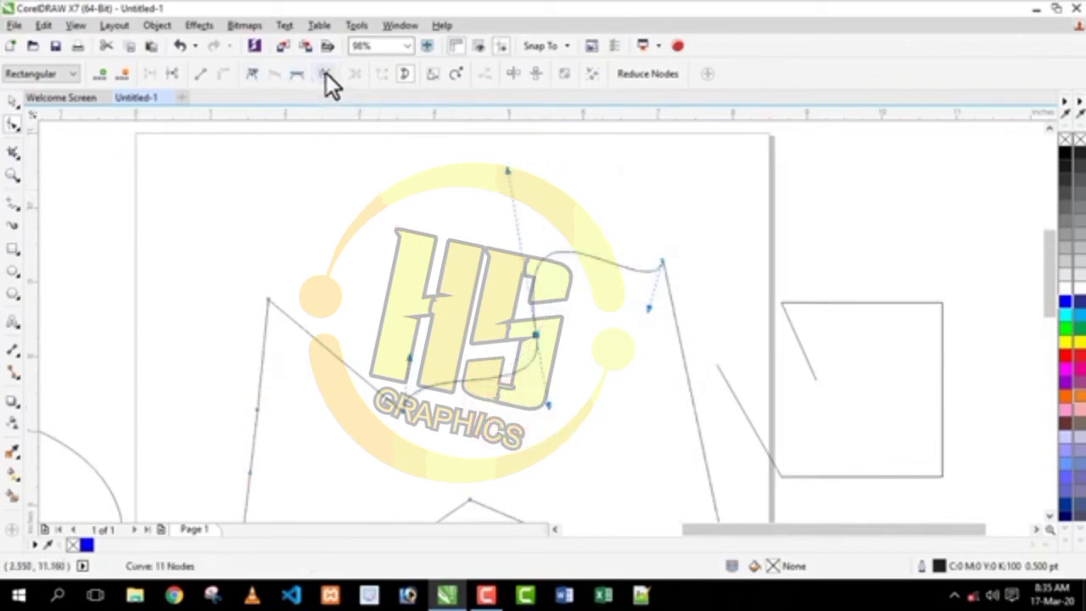
{"action": "left_click", "coordinate": [402, 213]}
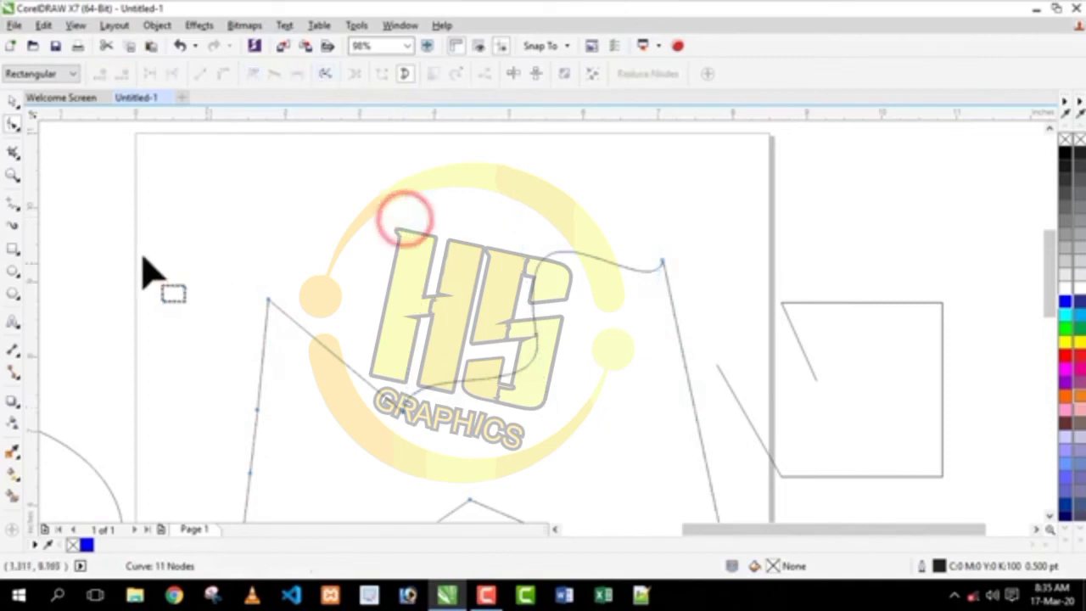
Draw a straight horizontal Freehand line about 3.4 inches long above the large shape
{"action": "left_click", "coordinate": [14, 203]}
{"action": "left_click", "coordinate": [240, 170]}
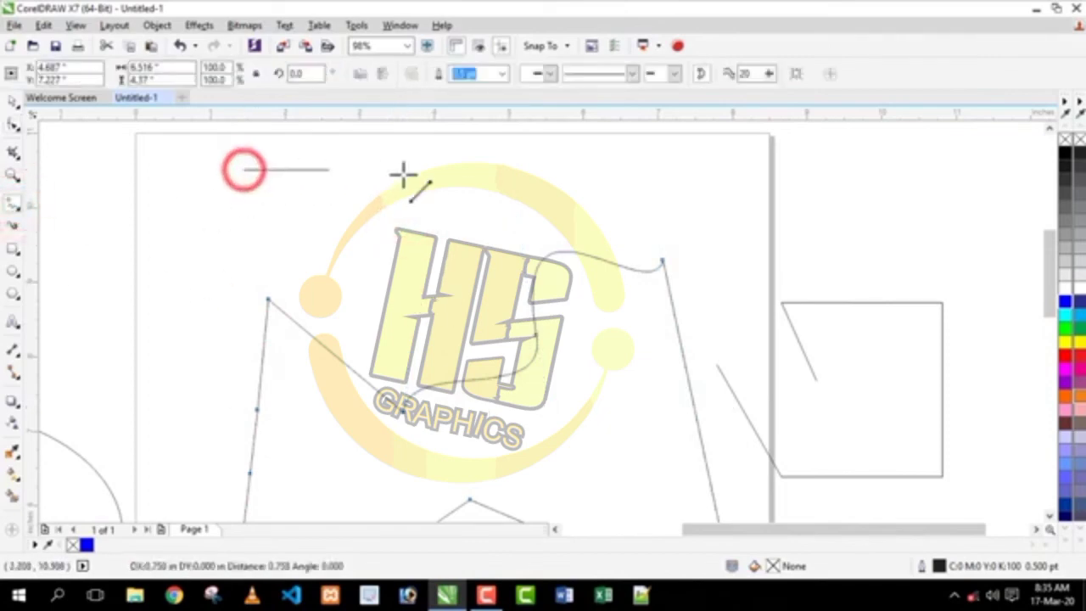
{"action": "left_click", "coordinate": [504, 169]}
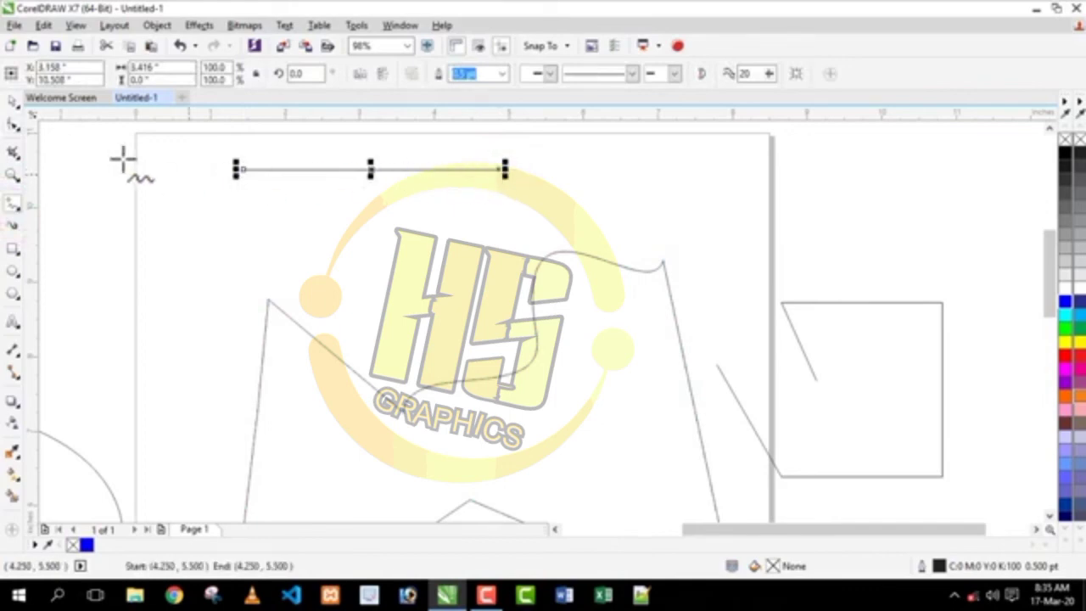
Reverse the direction of the horizontal line repeatedly with the Shape tool, swapping its start and end nodes
{"action": "left_click", "coordinate": [14, 123]}
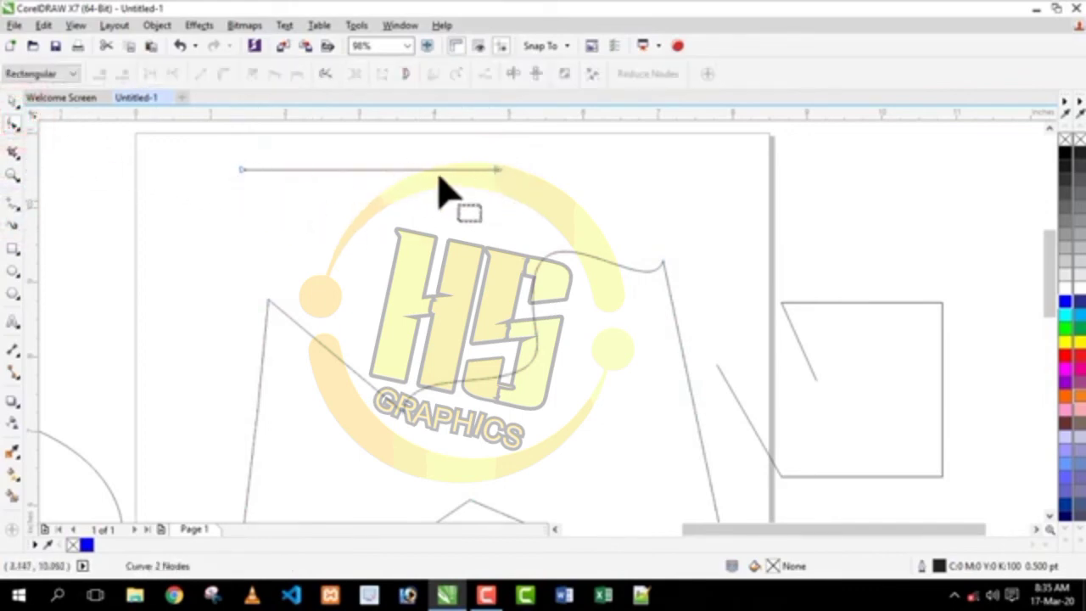
{"action": "left_click", "coordinate": [328, 76]}
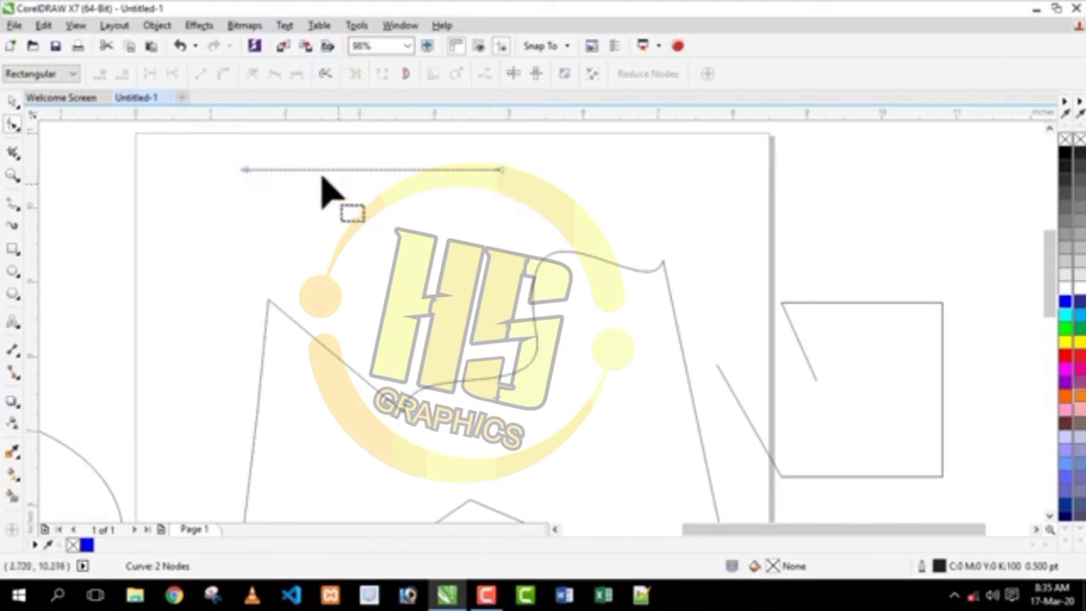
{"action": "left_click", "coordinate": [325, 73]}
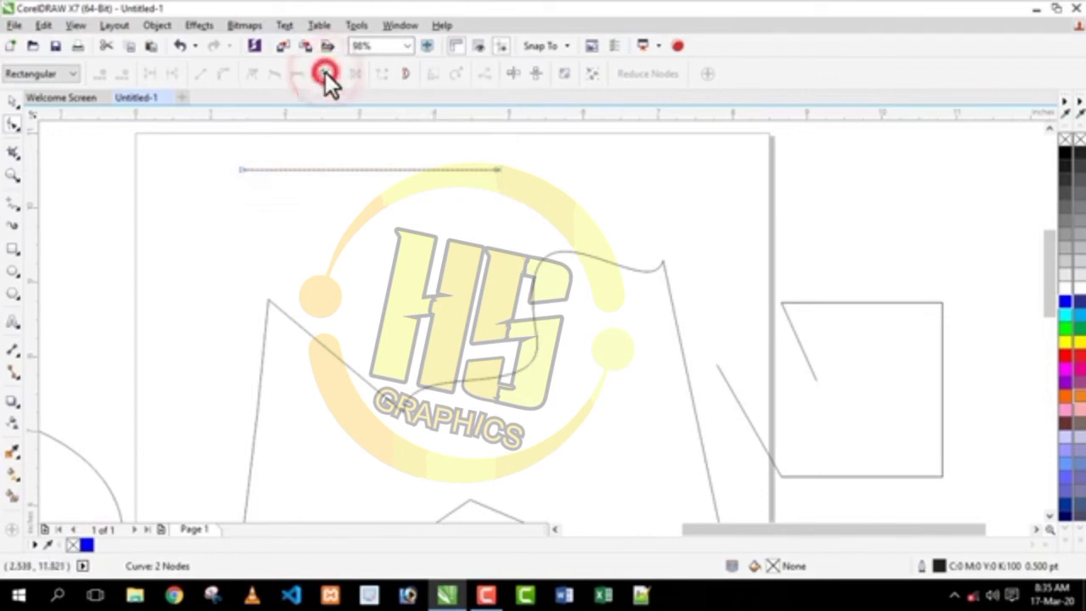
{"action": "left_click", "coordinate": [325, 73]}
{"action": "left_click_drag", "start_coordinate": [229, 156], "coordinate": [264, 188]}
{"action": "left_click", "coordinate": [284, 156]}
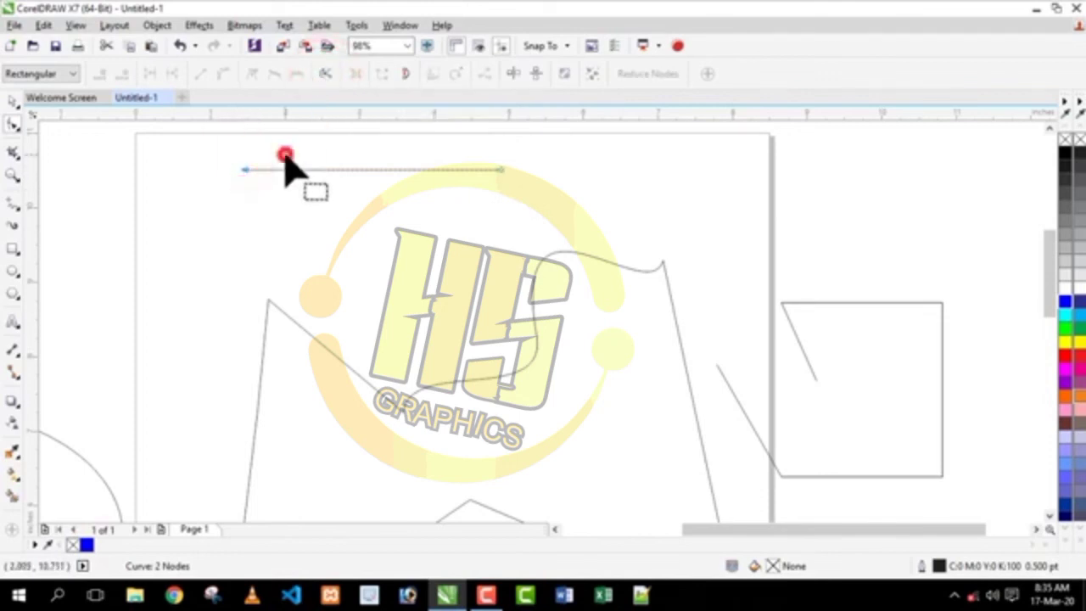
{"action": "left_click", "coordinate": [323, 76]}
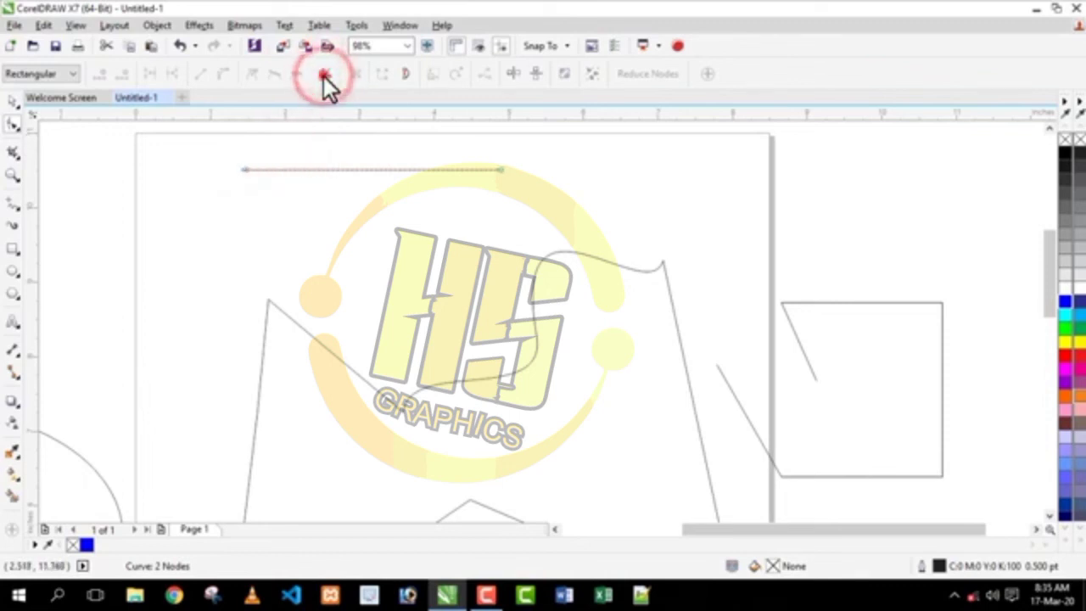
Draw a small rectangle below the left end of the horizontal line
{"action": "left_click", "coordinate": [13, 248]}
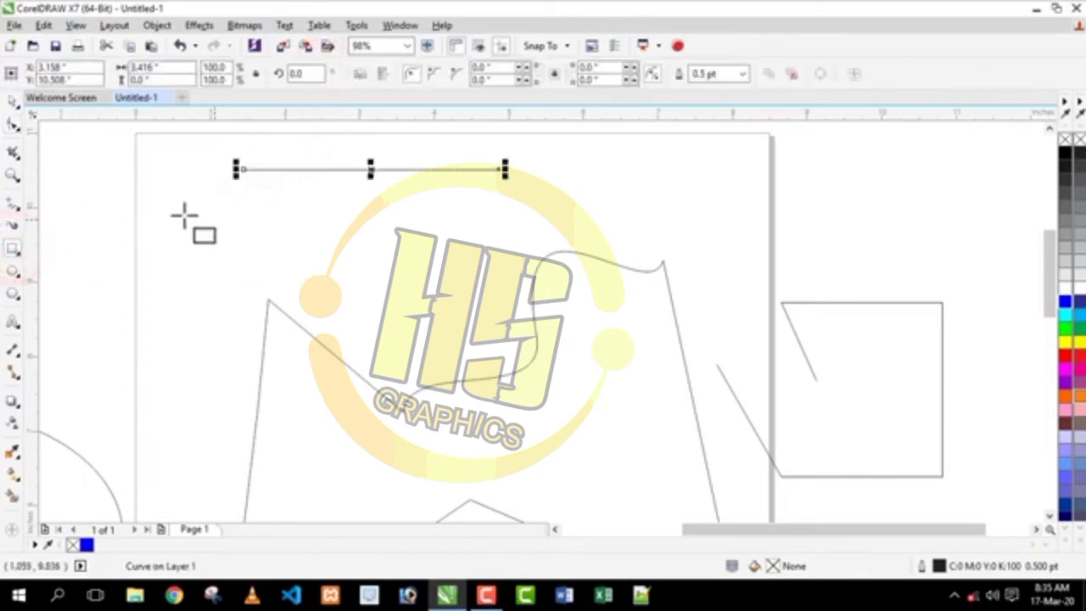
{"action": "left_click_drag", "start_coordinate": [153, 213], "coordinate": [184, 238]}
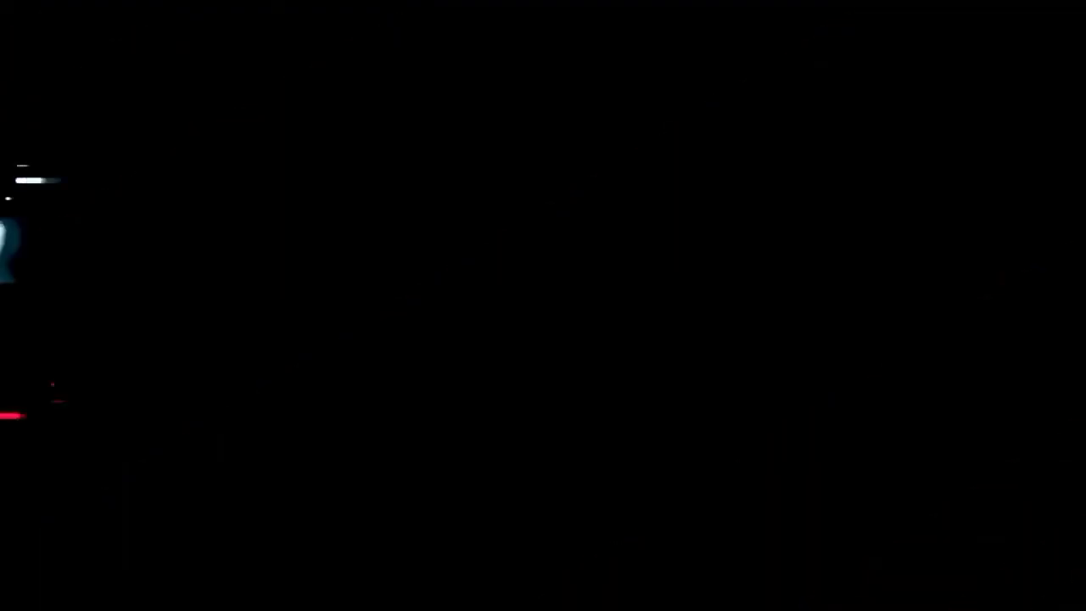